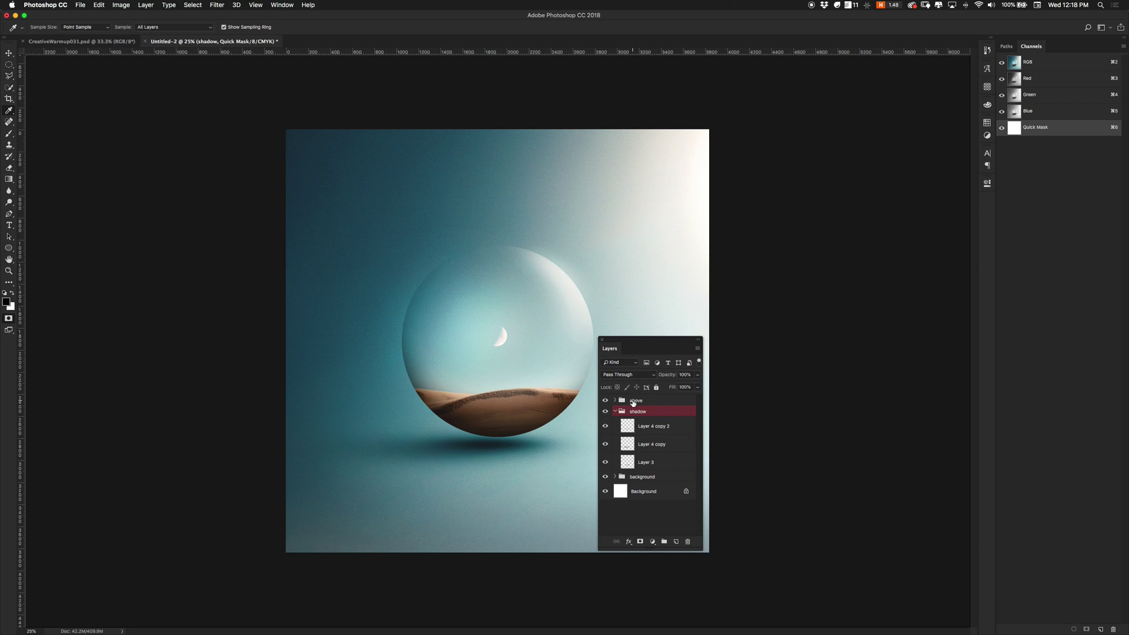
- Exit Quick Mask and toggle the shadow group's visibility to compare with and without it
{"action": "left_click", "coordinate": [7, 320]}
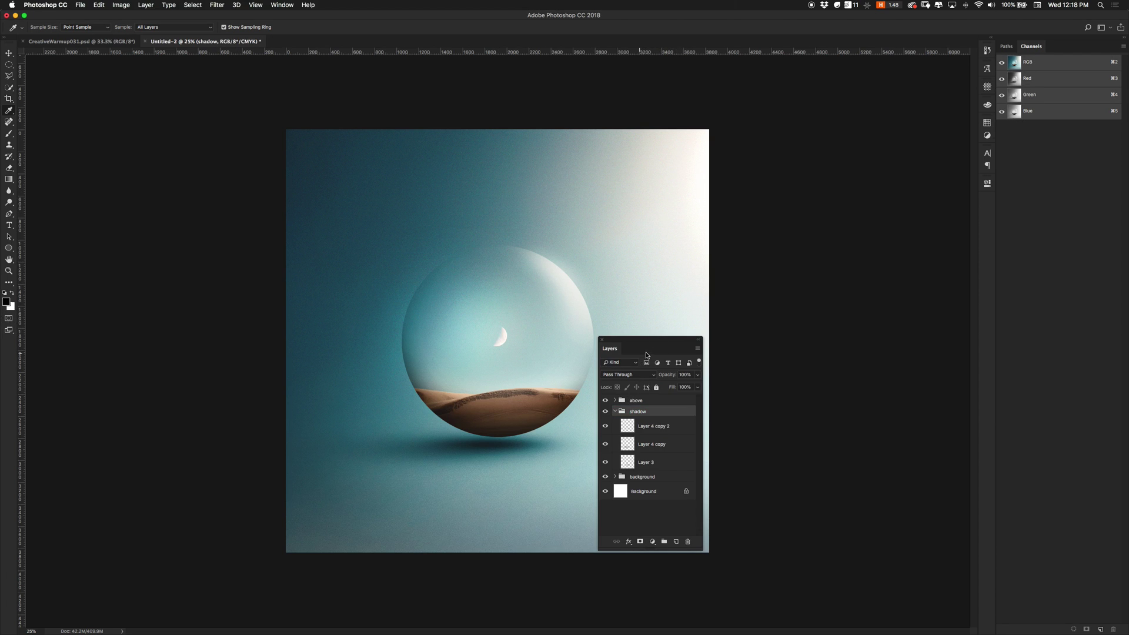
{"action": "left_click_drag", "start_coordinate": [651, 337], "coordinate": [678, 296]}
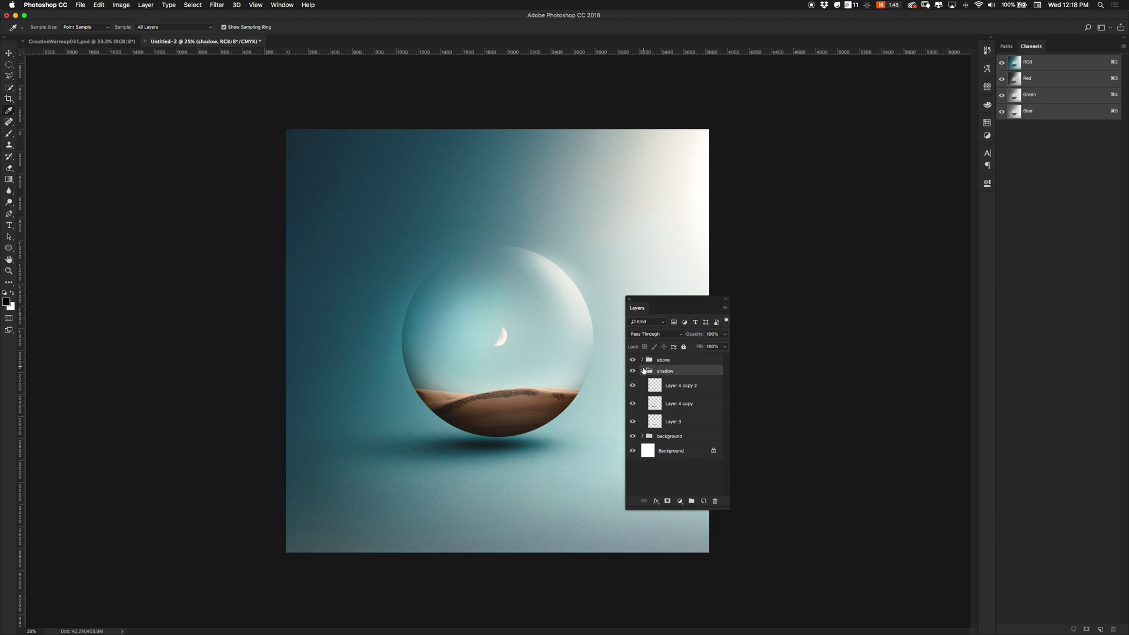
{"action": "left_click", "coordinate": [633, 371]}
{"action": "left_click", "coordinate": [633, 371]}
{"action": "left_click", "coordinate": [633, 371]}
{"action": "left_click", "coordinate": [633, 371]}
{"action": "left_click_drag", "start_coordinate": [690, 299], "coordinate": [730, 220]}
- Check Layer 3 and the Layer 4 copies inside the shadow group, then hide the whole group
{"action": "left_click", "coordinate": [683, 291]}
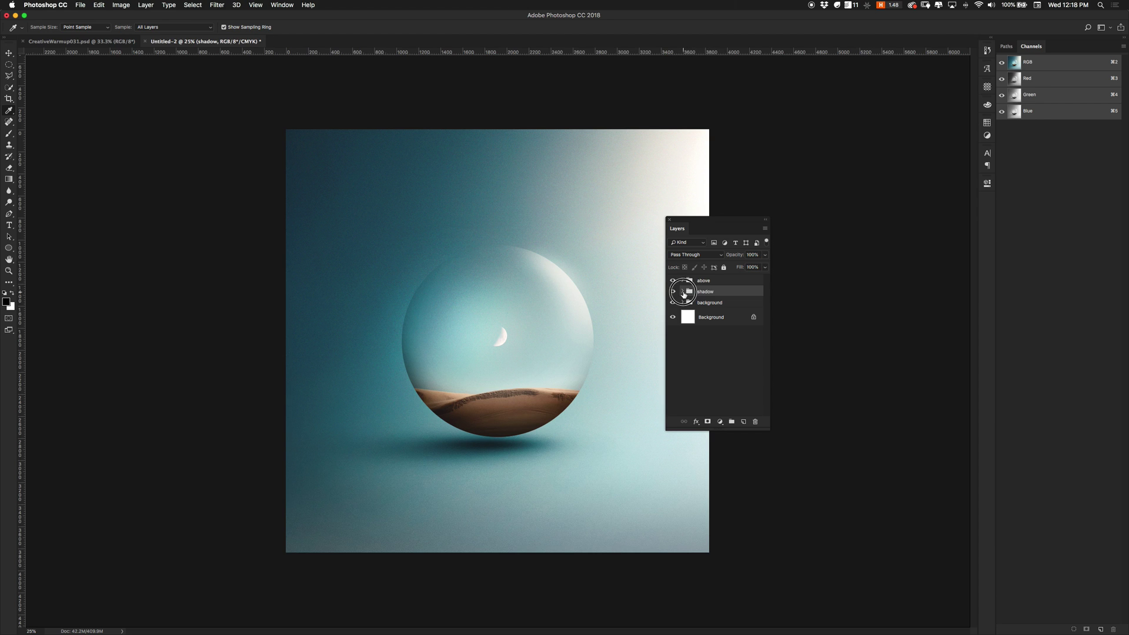
{"action": "left_click", "coordinate": [683, 292]}
{"action": "left_click", "coordinate": [674, 344]}
{"action": "left_click", "coordinate": [673, 343]}
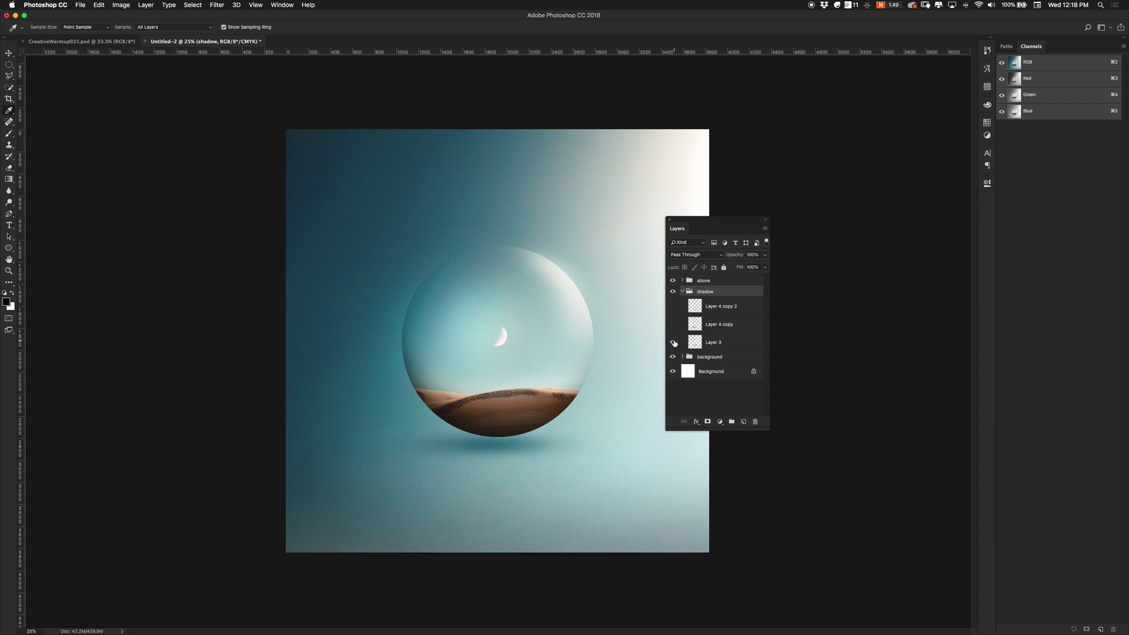
{"action": "left_click", "coordinate": [674, 324]}
{"action": "left_click", "coordinate": [675, 306]}
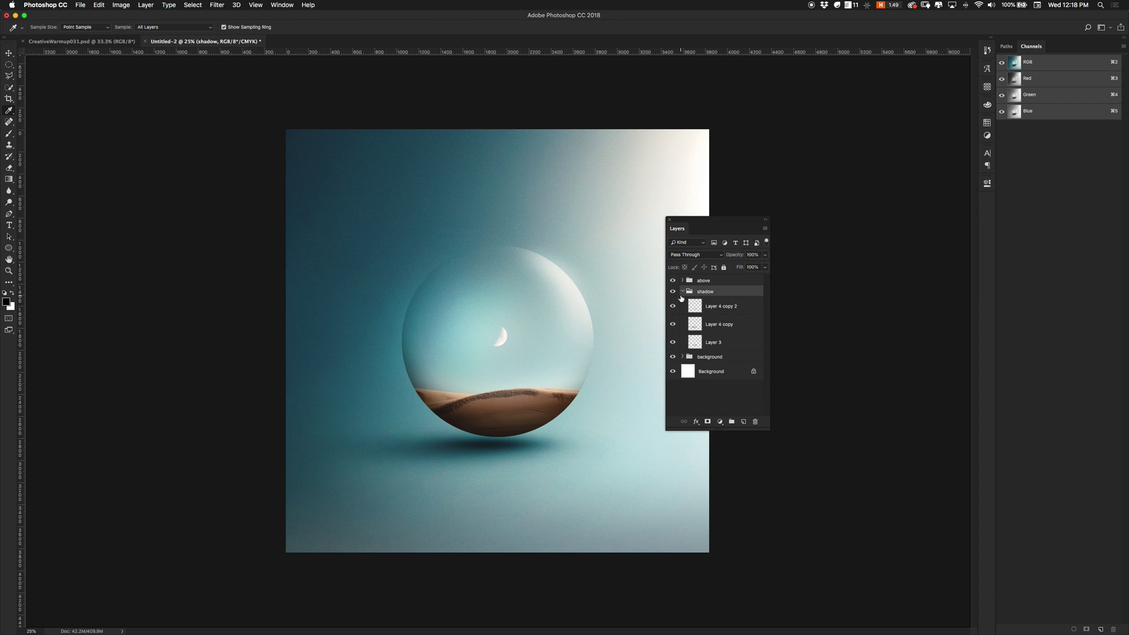
{"action": "left_click", "coordinate": [683, 291]}
{"action": "left_click", "coordinate": [673, 291]}
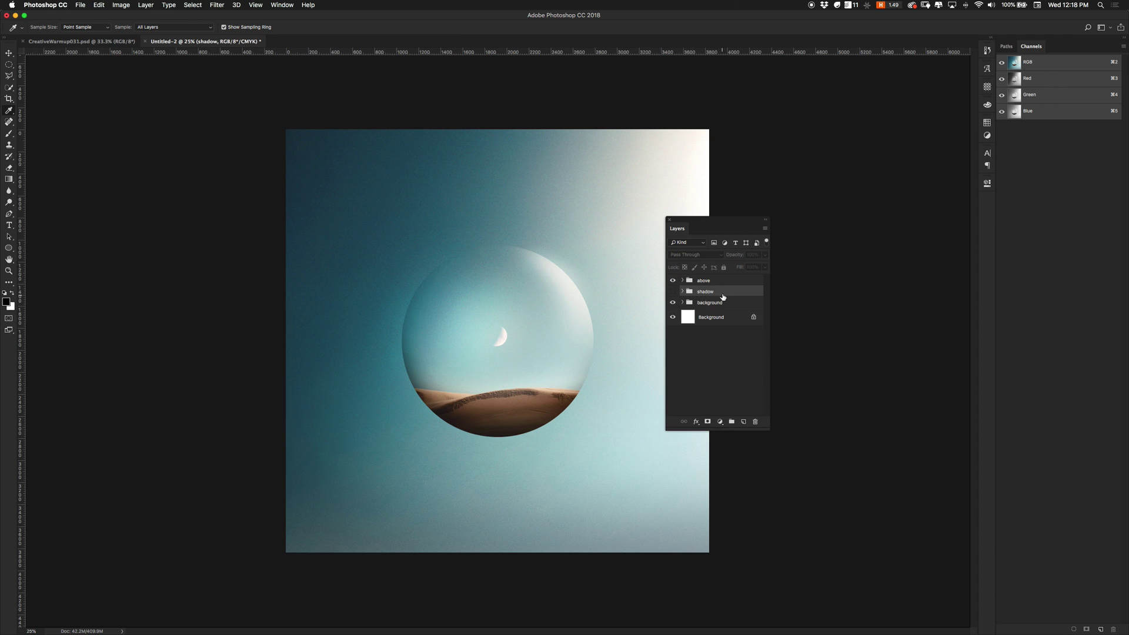
- Add a new empty layer and set the brush's foreground colour to near-black 101010
{"action": "left_click", "coordinate": [744, 422]}
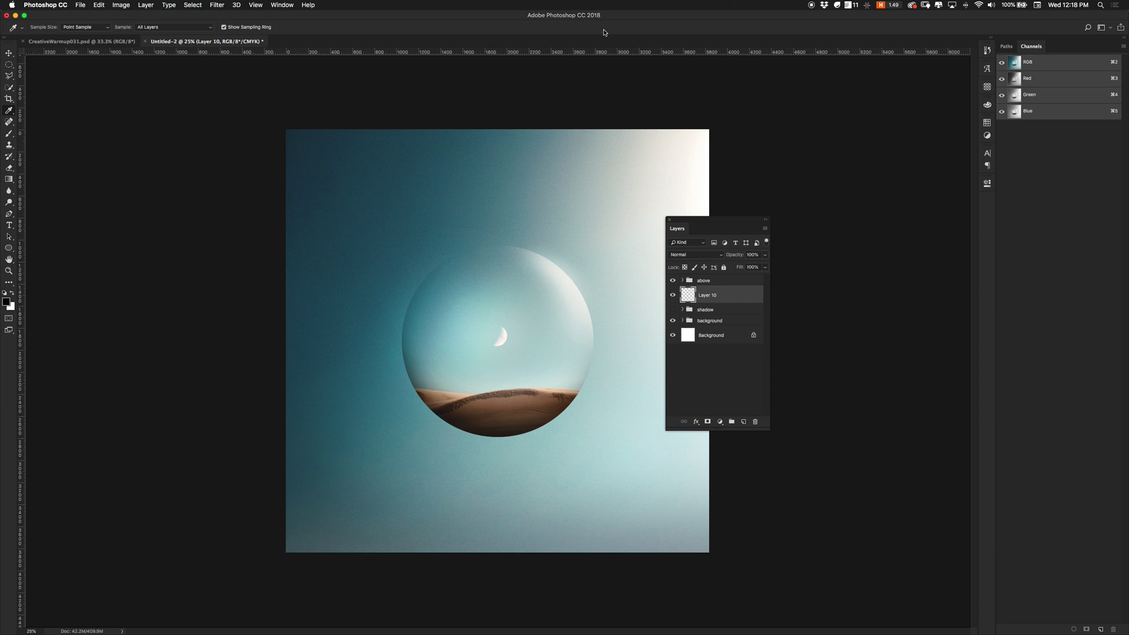
{"action": "key", "text": "b"}
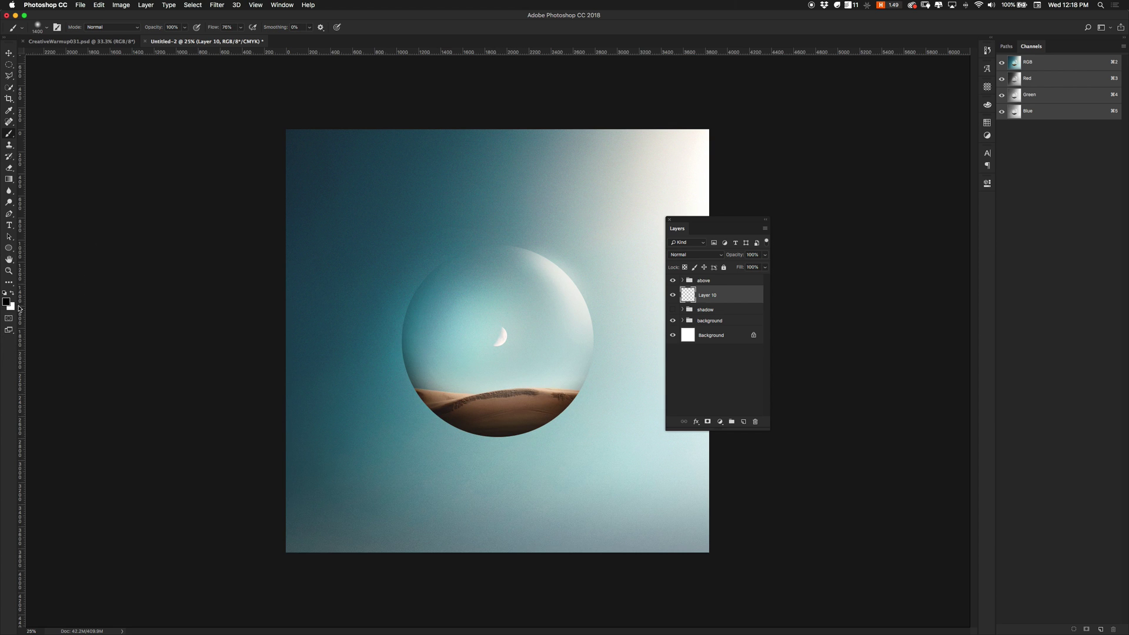
{"action": "left_click", "coordinate": [6, 302]}
{"action": "left_click_drag", "start_coordinate": [518, 426], "coordinate": [505, 425]}
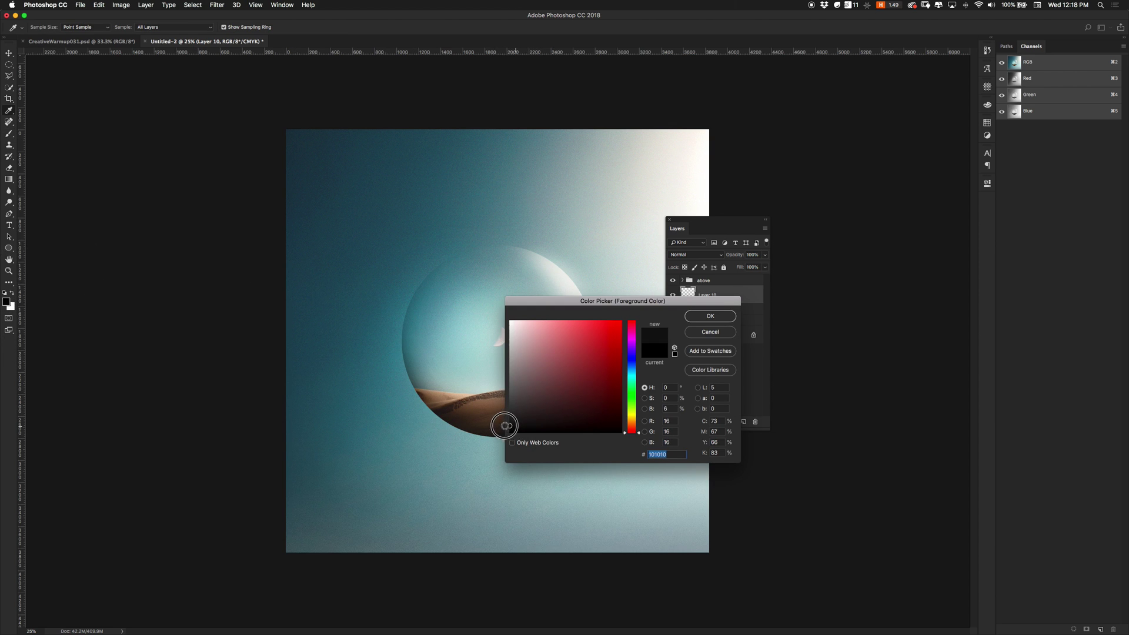
{"action": "left_click", "coordinate": [710, 316]}
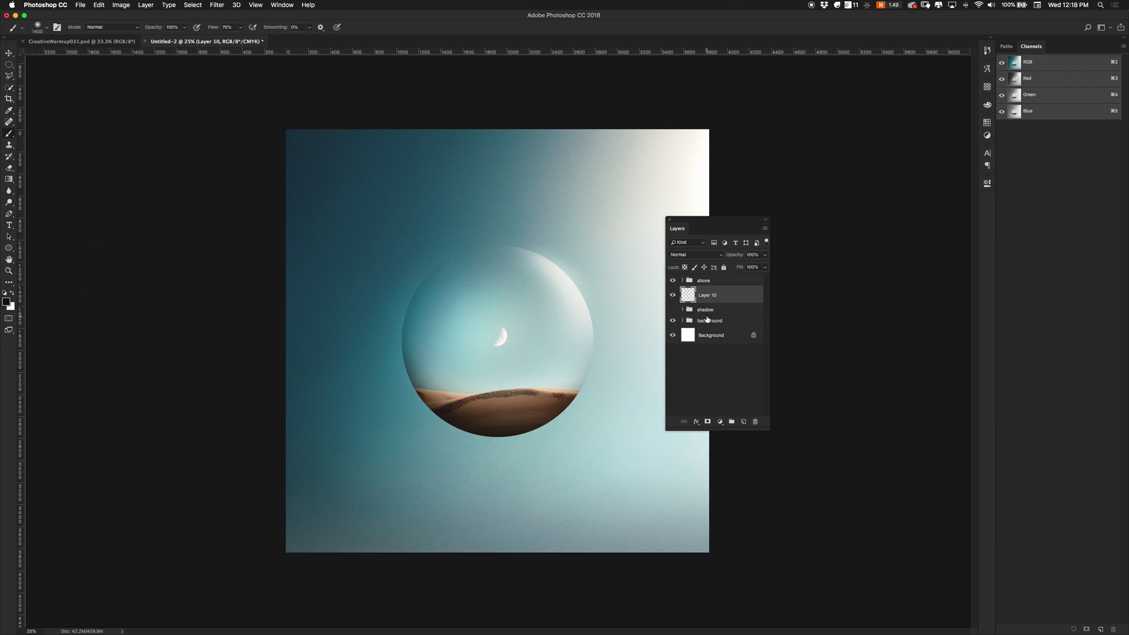
- Paint a dark shadow under the sphere with a 1400 px soft round brush and reposition it
{"action": "left_click", "coordinate": [497, 421]}
{"action": "left_click", "coordinate": [488, 395]}
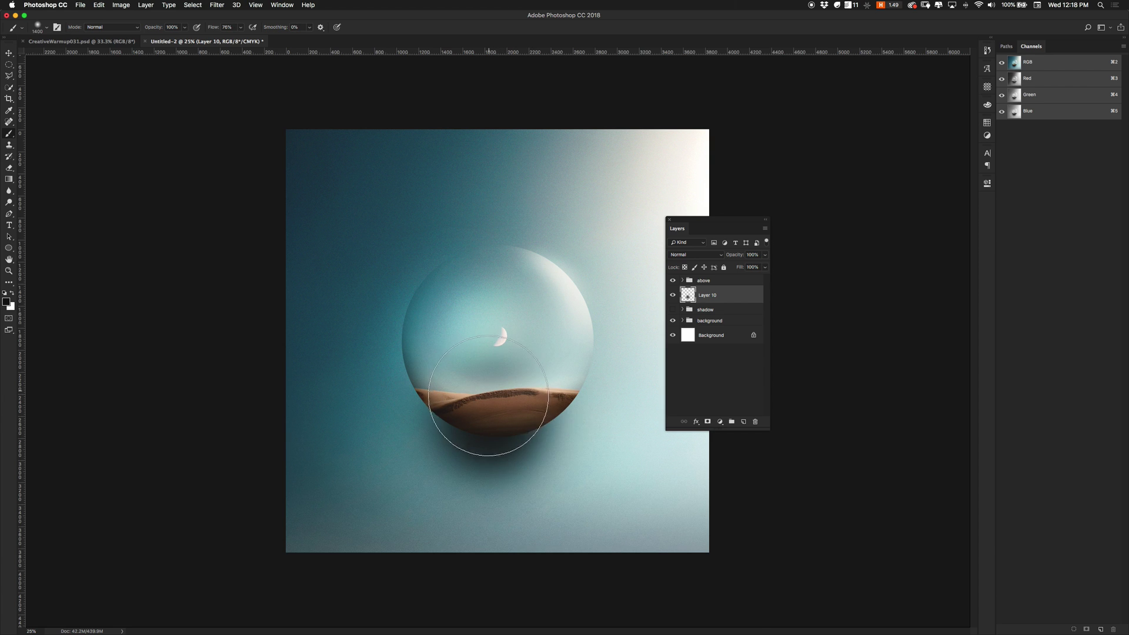
{"action": "right_click", "coordinate": [488, 395]}
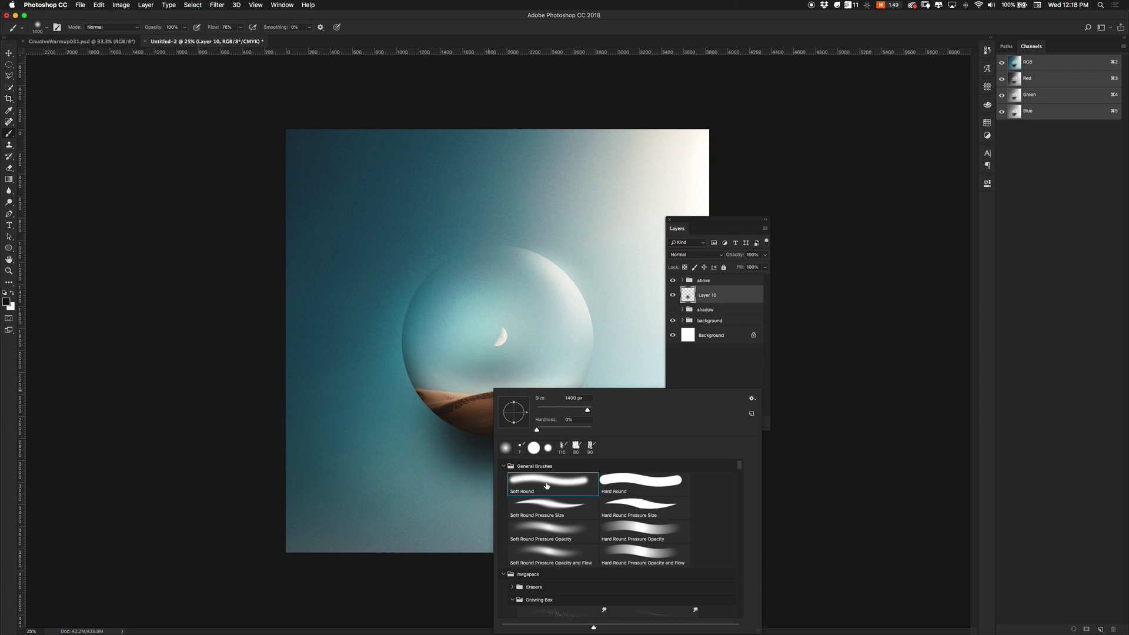
{"action": "left_click", "coordinate": [470, 445]}
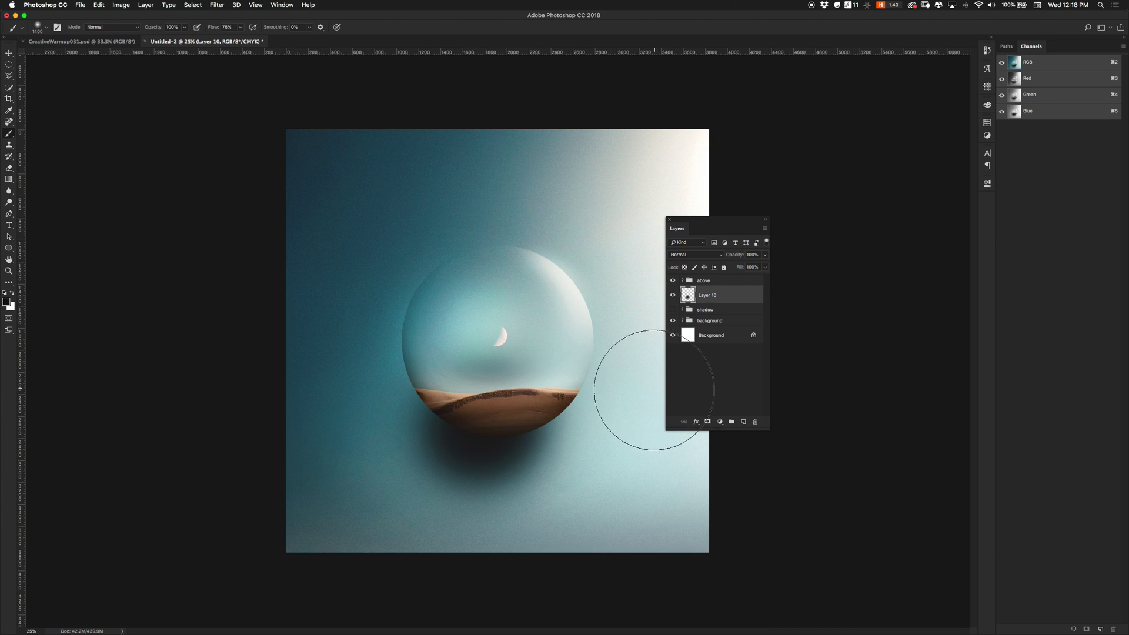
{"action": "left_click_drag", "start_coordinate": [552, 457], "coordinate": [542, 435]}
- Free-transform the shadow: flatten it vertically, widen it, and seat it just under the sphere
{"action": "key", "text": "super+t"}
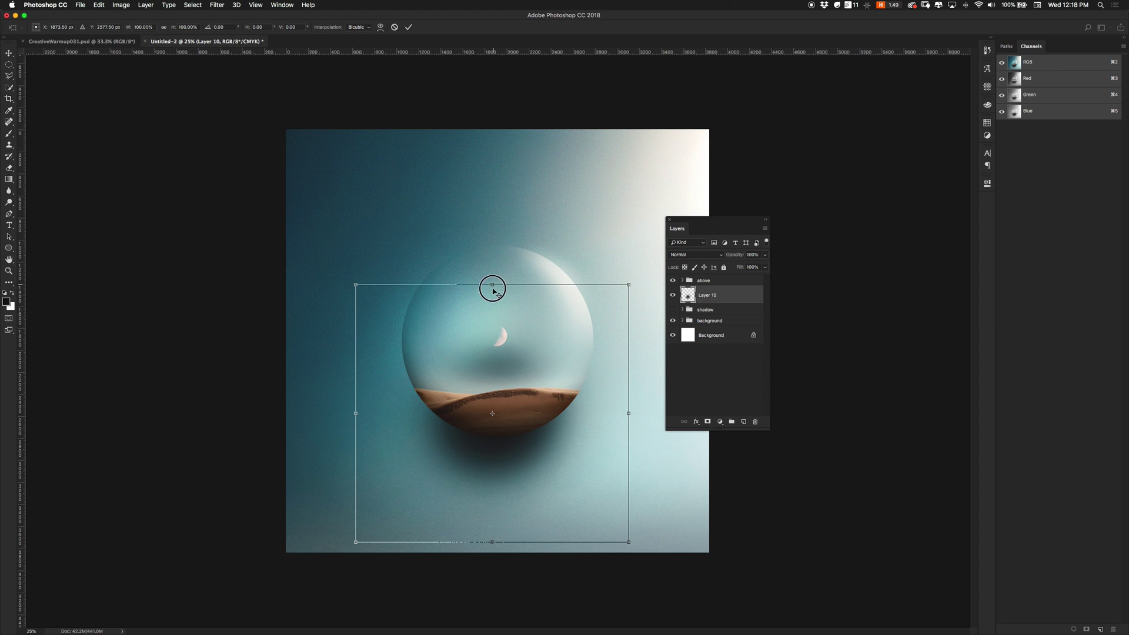
{"action": "left_click_drag", "start_coordinate": [494, 290], "coordinate": [521, 468]}
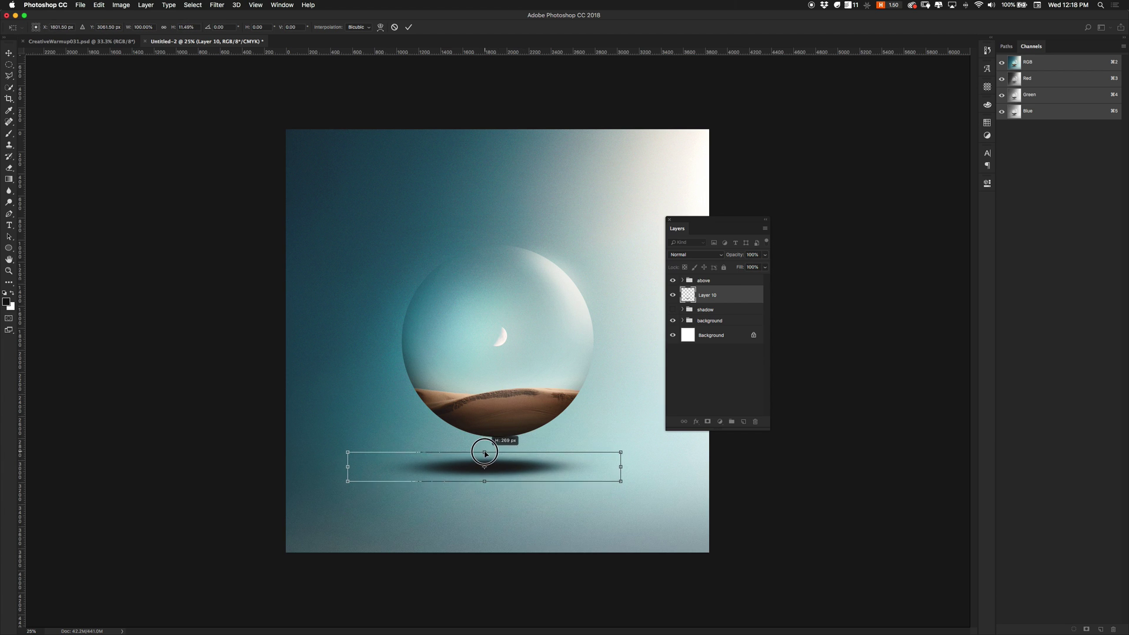
{"action": "left_click_drag", "start_coordinate": [621, 450], "coordinate": [665, 444]}
{"action": "left_click_drag", "start_coordinate": [531, 475], "coordinate": [528, 462]}
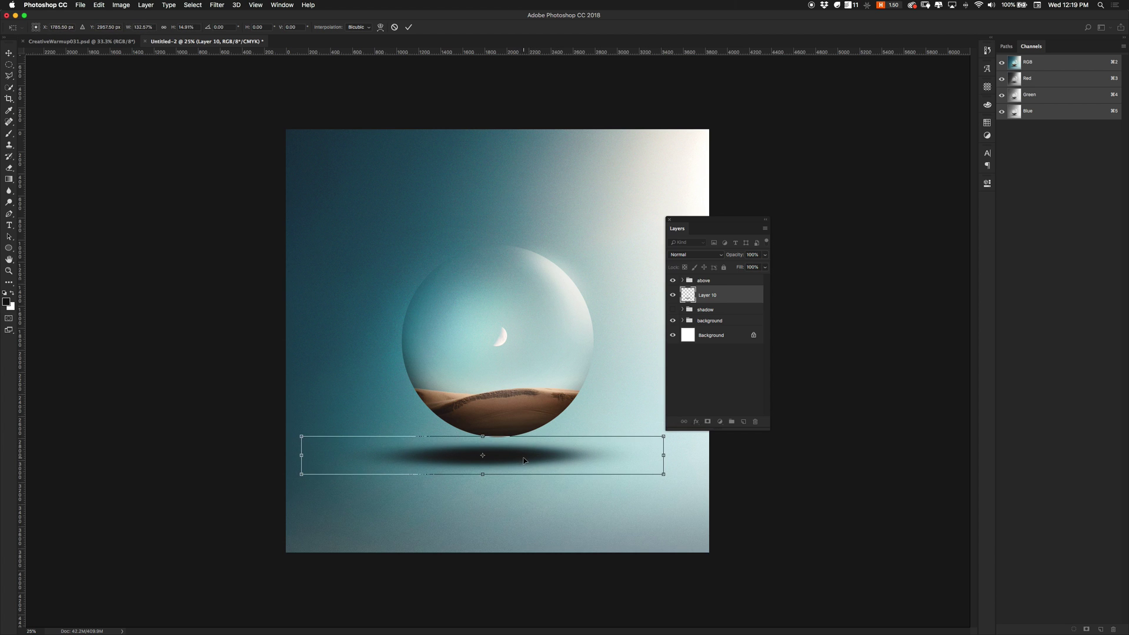
{"action": "key", "text": "Return"}
- Lower the shadow slightly and apply a horizontal Motion Blur at angle 0 with a shortened distance
{"action": "left_click", "coordinate": [10, 54]}
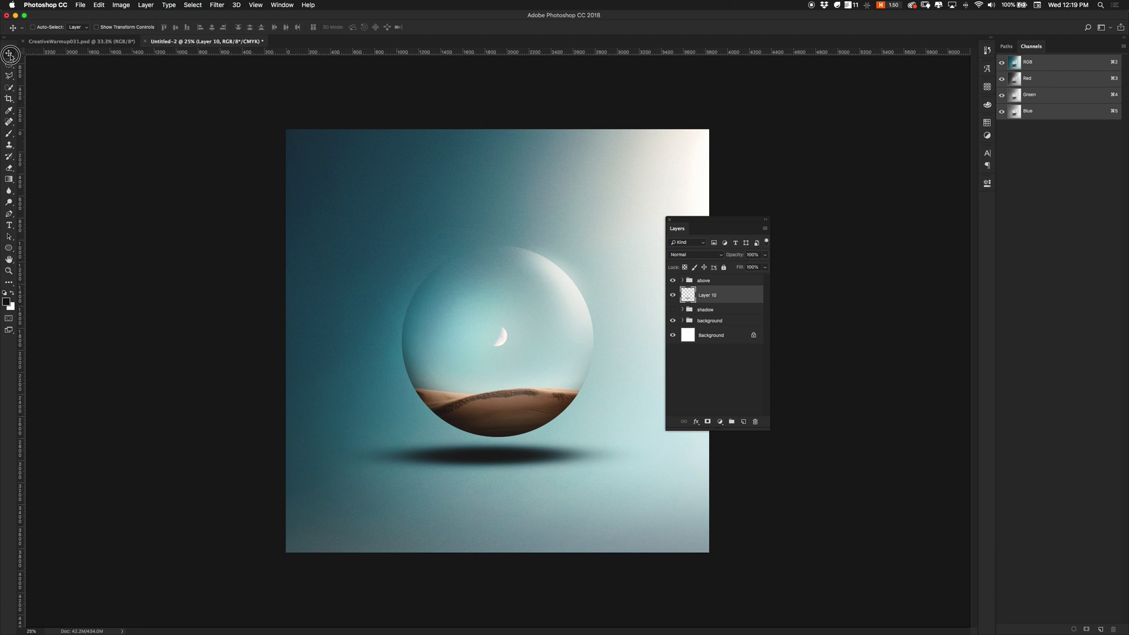
{"action": "left_click_drag", "start_coordinate": [509, 462], "coordinate": [510, 467]}
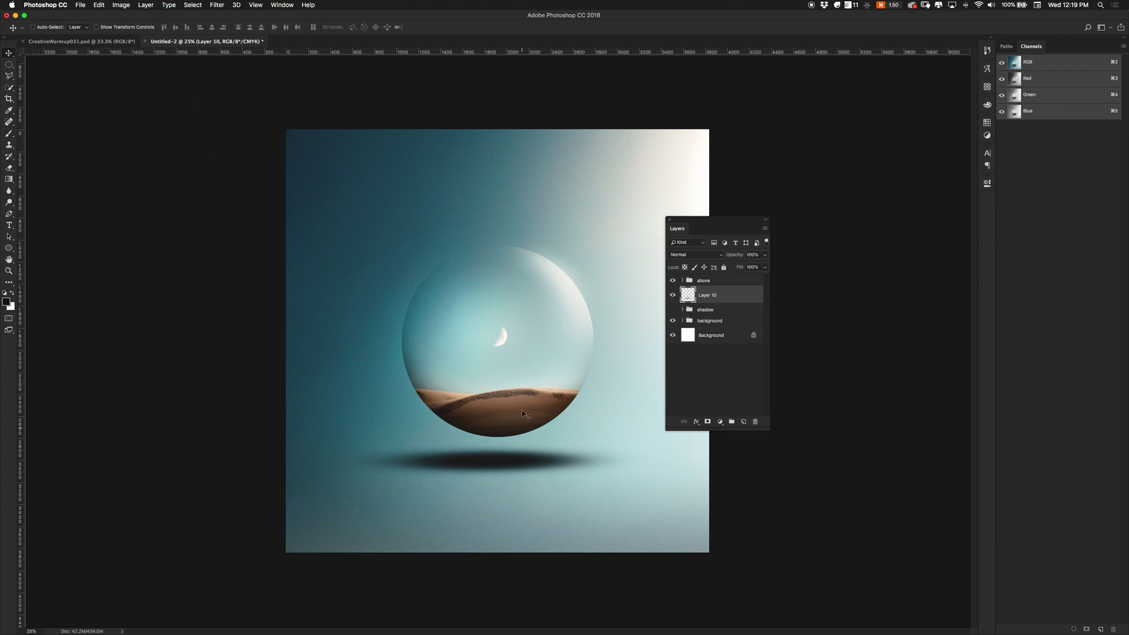
{"action": "left_click", "coordinate": [213, 6]}
{"action": "mouse_move", "coordinate": [272, 110]}
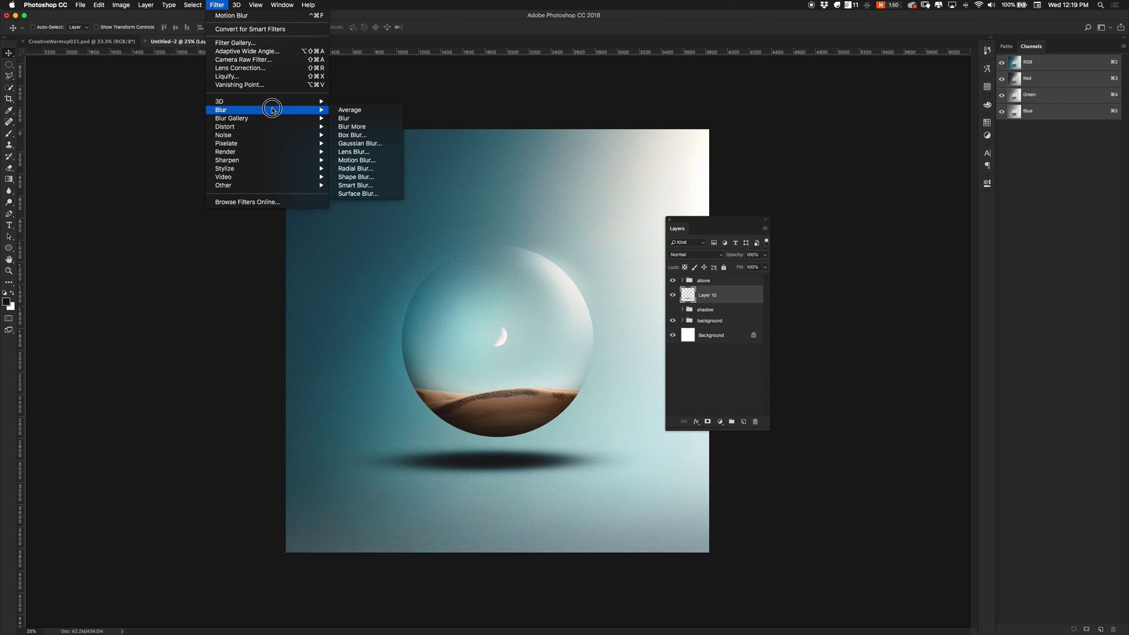
{"action": "left_click", "coordinate": [357, 160]}
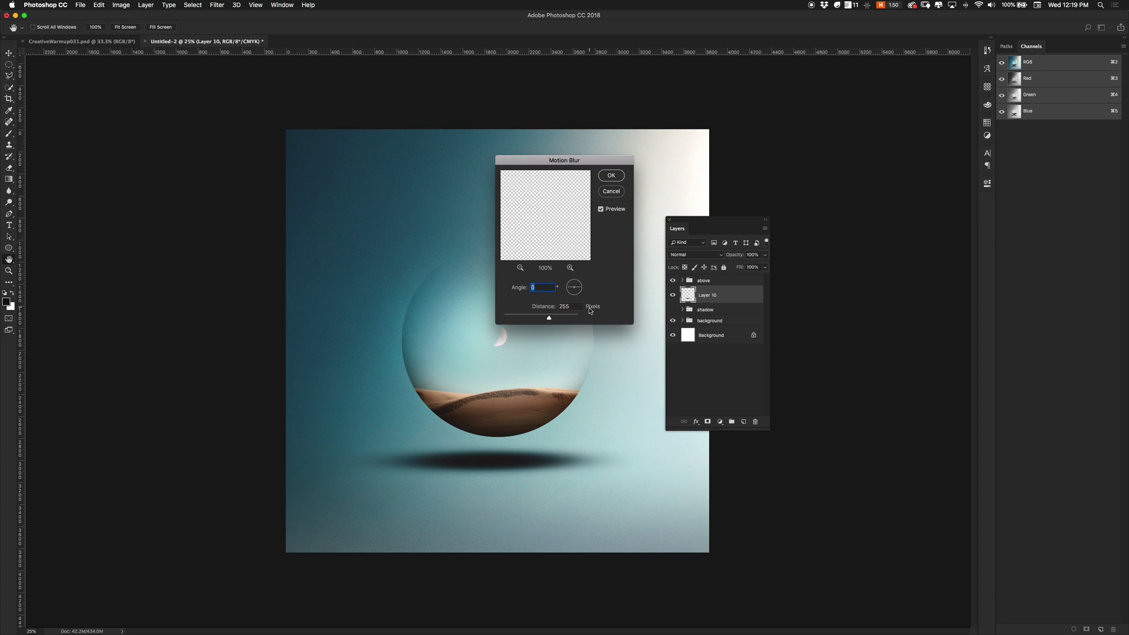
{"action": "mouse_move", "coordinate": [549, 317]}
{"action": "left_mouse_down"}
{"action": "mouse_move", "coordinate": [529, 318]}
{"action": "mouse_move", "coordinate": [559, 318]}
{"action": "left_mouse_up"}
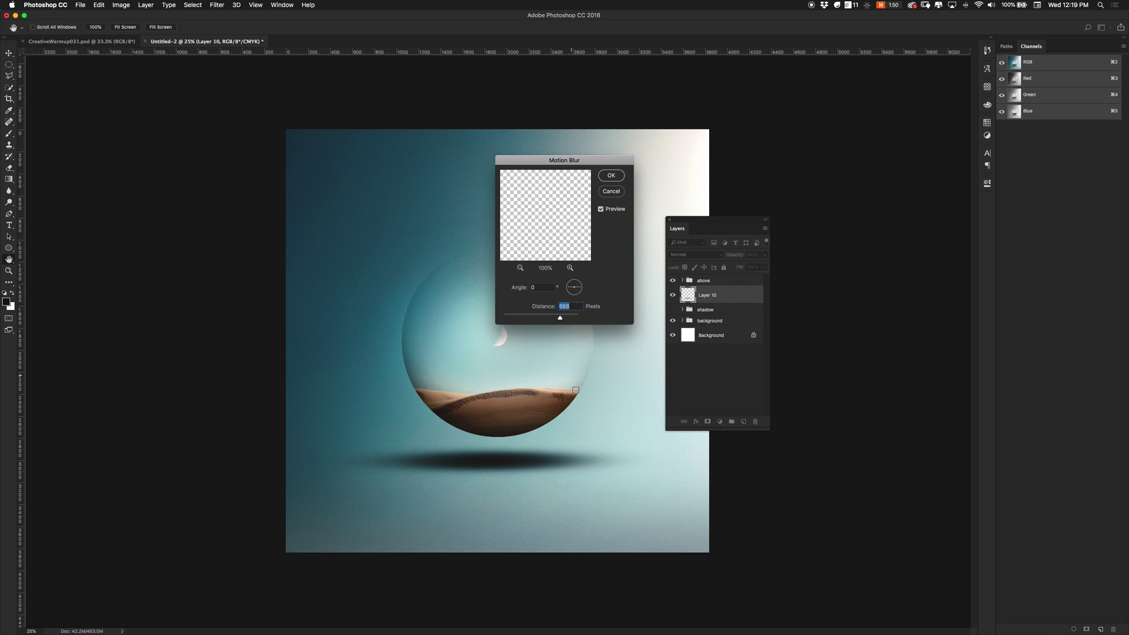
{"action": "left_click", "coordinate": [613, 176]}
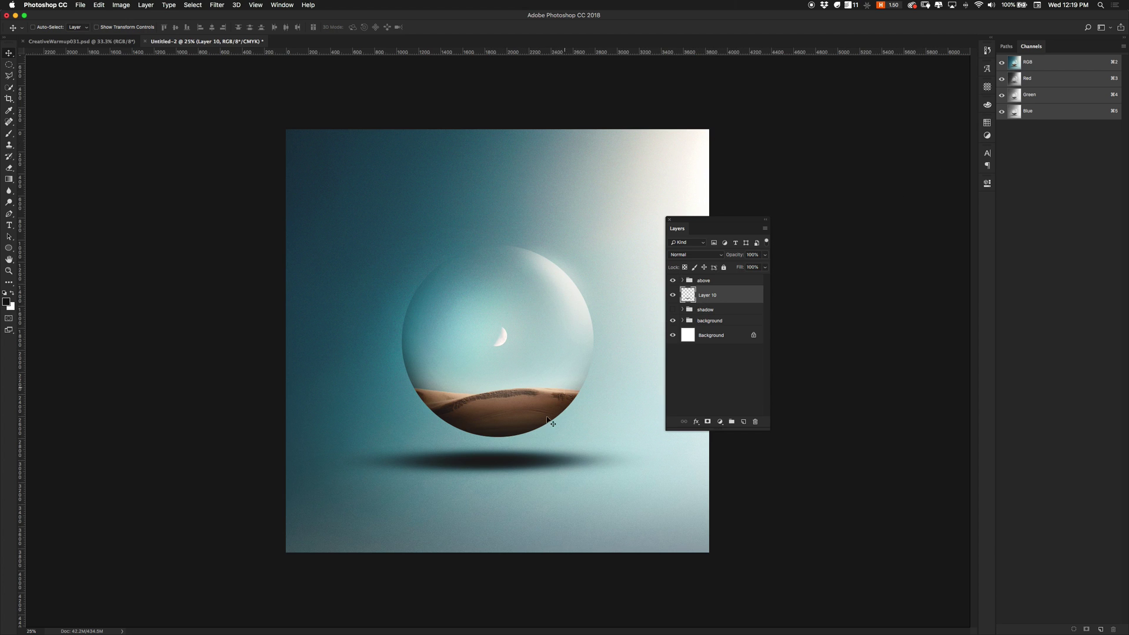
- Move the blurred shadow, compare it against CreativeWarmup031.psd, then nudge it in Untitled-2
{"action": "left_click_drag", "start_coordinate": [477, 447], "coordinate": [502, 448]}
{"action": "left_click", "coordinate": [126, 44]}
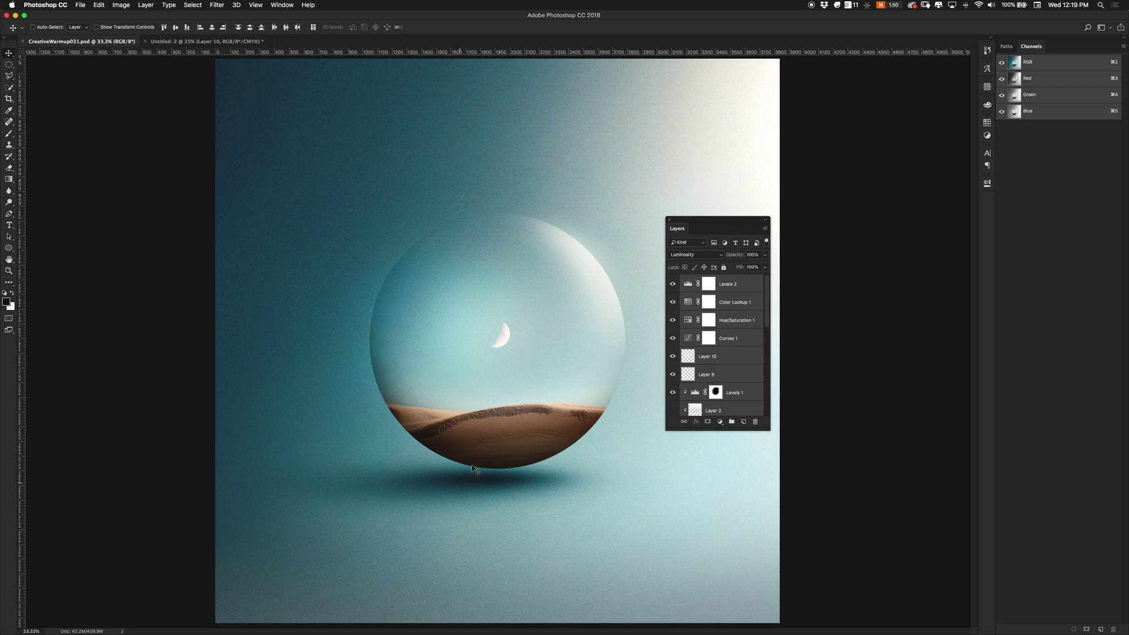
{"action": "left_click", "coordinate": [224, 42]}
{"action": "mouse_move", "coordinate": [515, 458]}
{"action": "left_mouse_down"}
{"action": "mouse_move", "coordinate": [506, 450]}
{"action": "mouse_move", "coordinate": [526, 435]}
{"action": "mouse_move", "coordinate": [509, 452]}
{"action": "mouse_move", "coordinate": [517, 462]}
{"action": "left_mouse_up"}
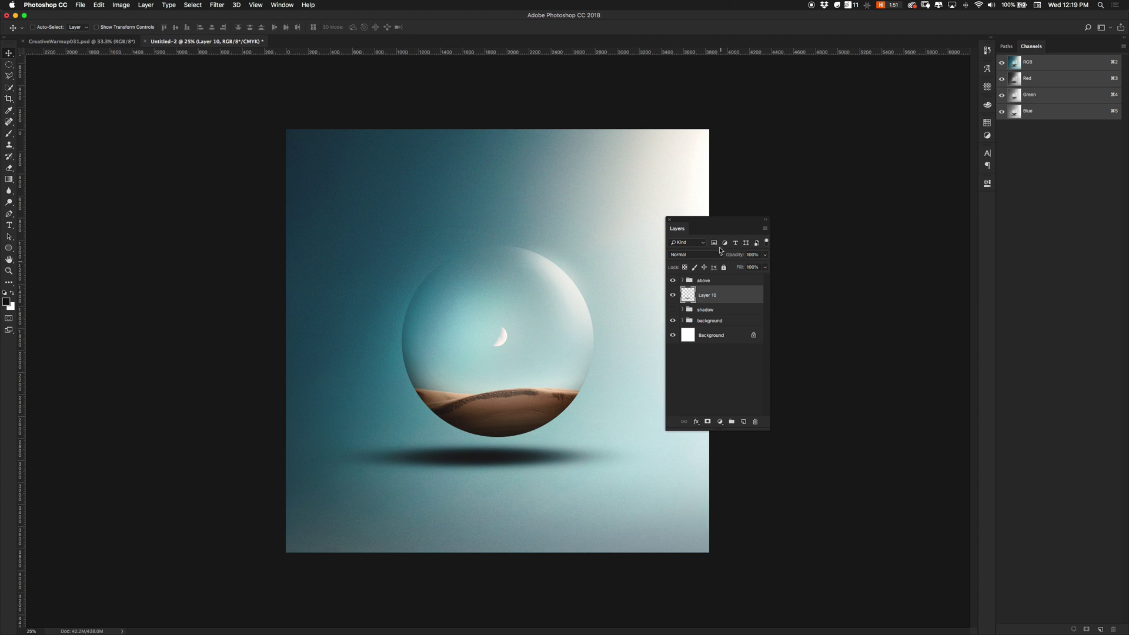
- Set Layer 10 to Soft Light, drop it slightly lower, and enlarge it around its centre
{"action": "left_click", "coordinate": [684, 253]}
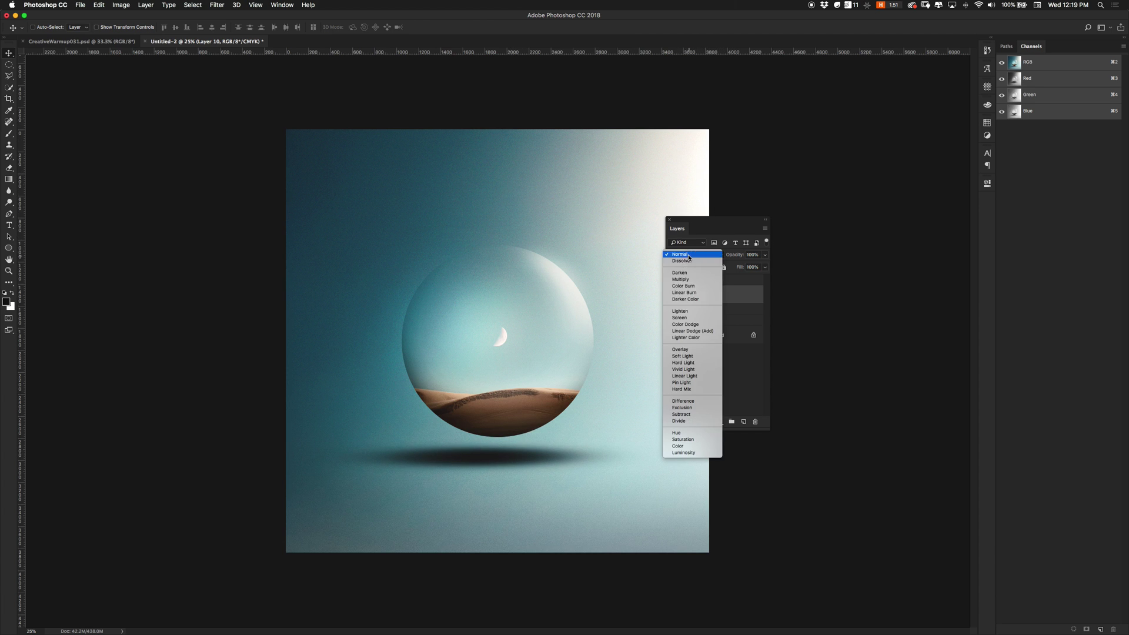
{"action": "left_click", "coordinate": [687, 361]}
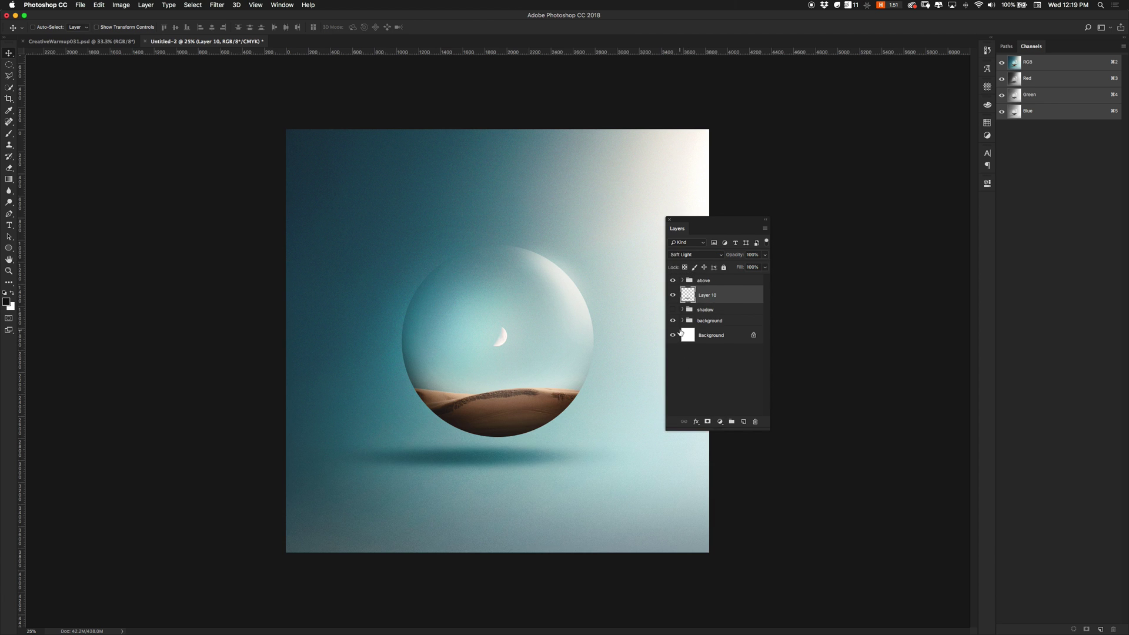
{"action": "left_click_drag", "start_coordinate": [460, 457], "coordinate": [462, 467]}
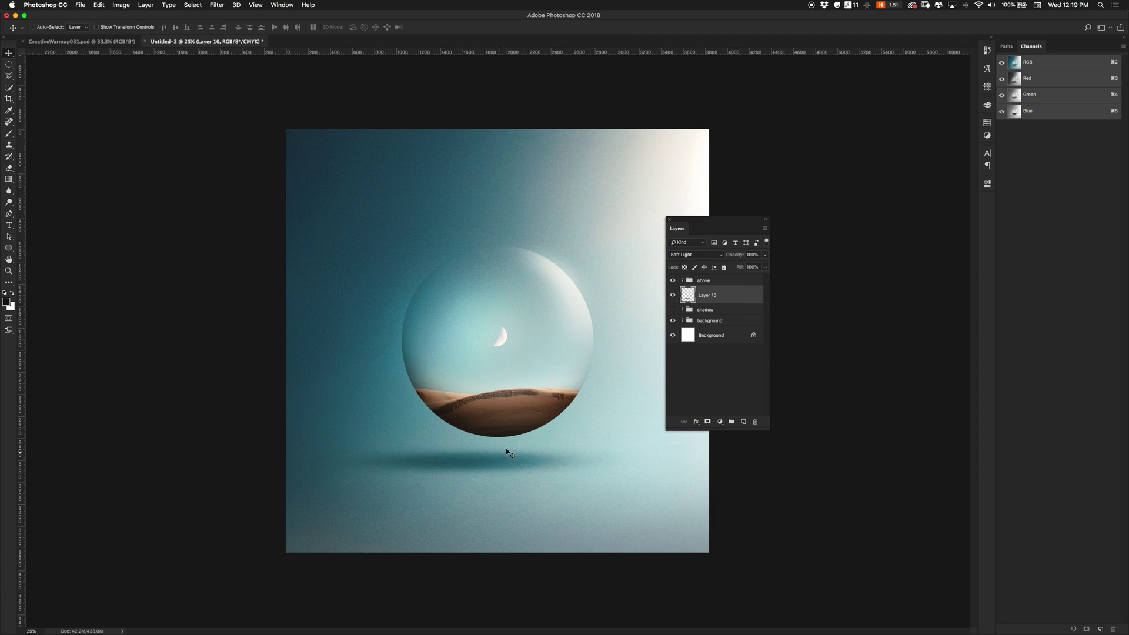
{"action": "key", "text": "super+t"}
{"action": "left_click_drag", "start_coordinate": [674, 444], "coordinate": [700, 433]}
- Commit the enlargement and apply a 24.7-pixel Gaussian Blur to Layer 10's shadow
{"action": "double_click", "coordinate": [531, 454]}
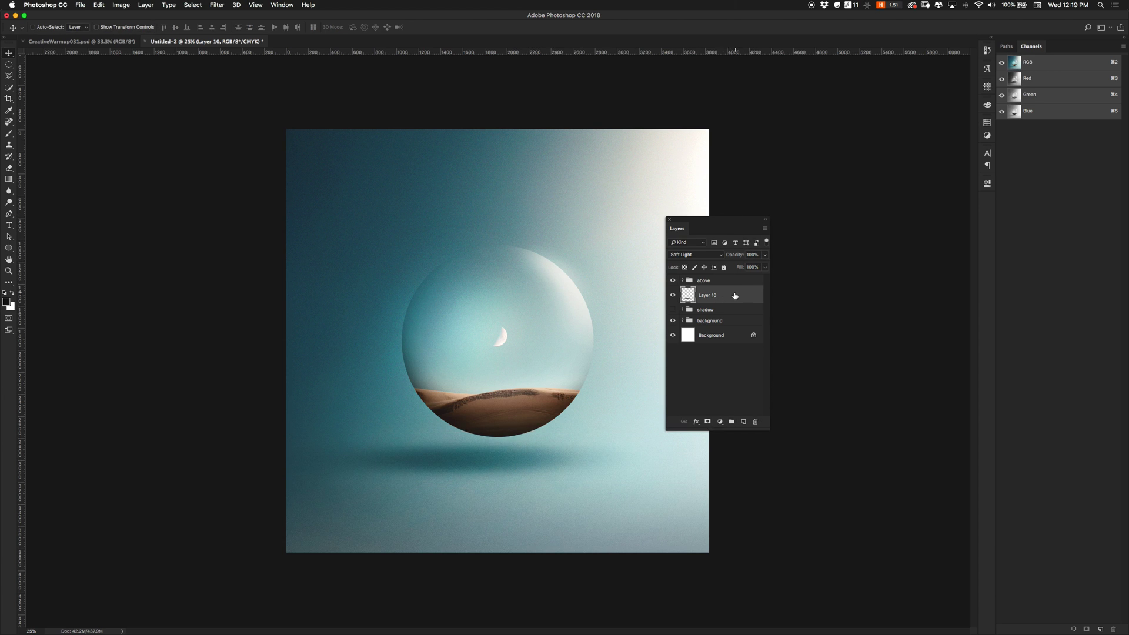
{"action": "left_click", "coordinate": [217, 4]}
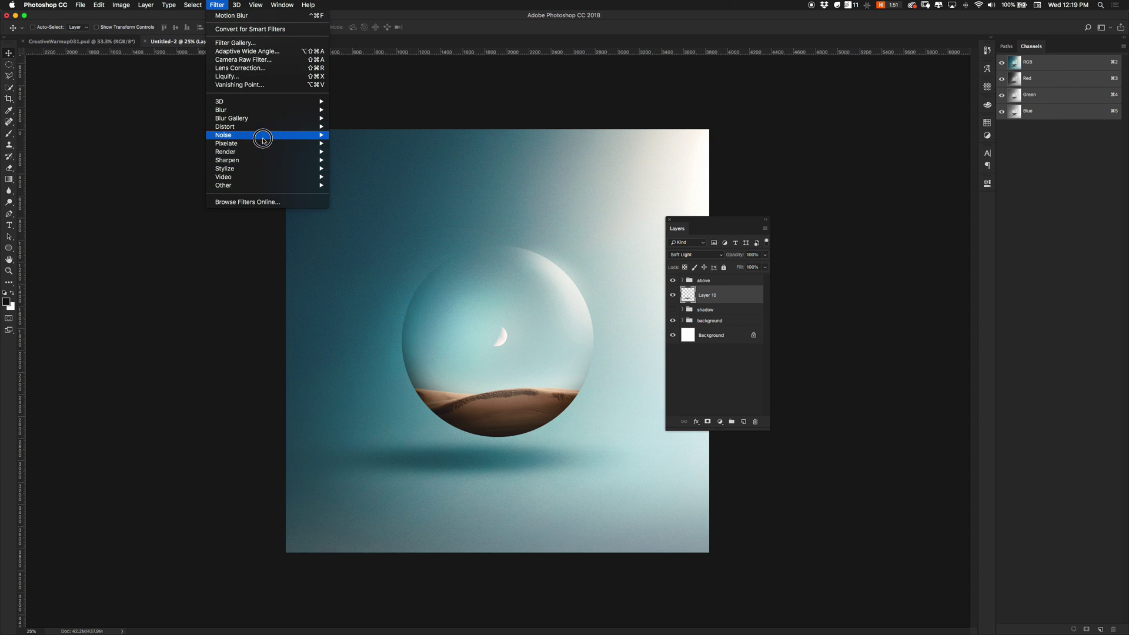
{"action": "mouse_move", "coordinate": [326, 110]}
{"action": "left_click", "coordinate": [360, 144]}
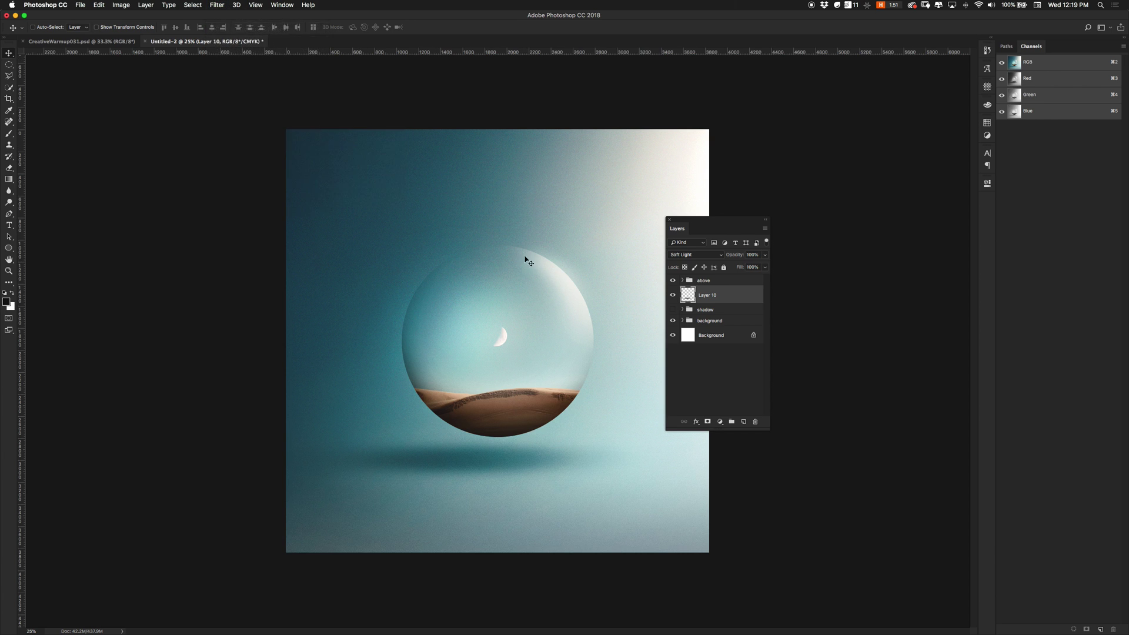
{"action": "left_click_drag", "start_coordinate": [357, 245], "coordinate": [347, 244]}
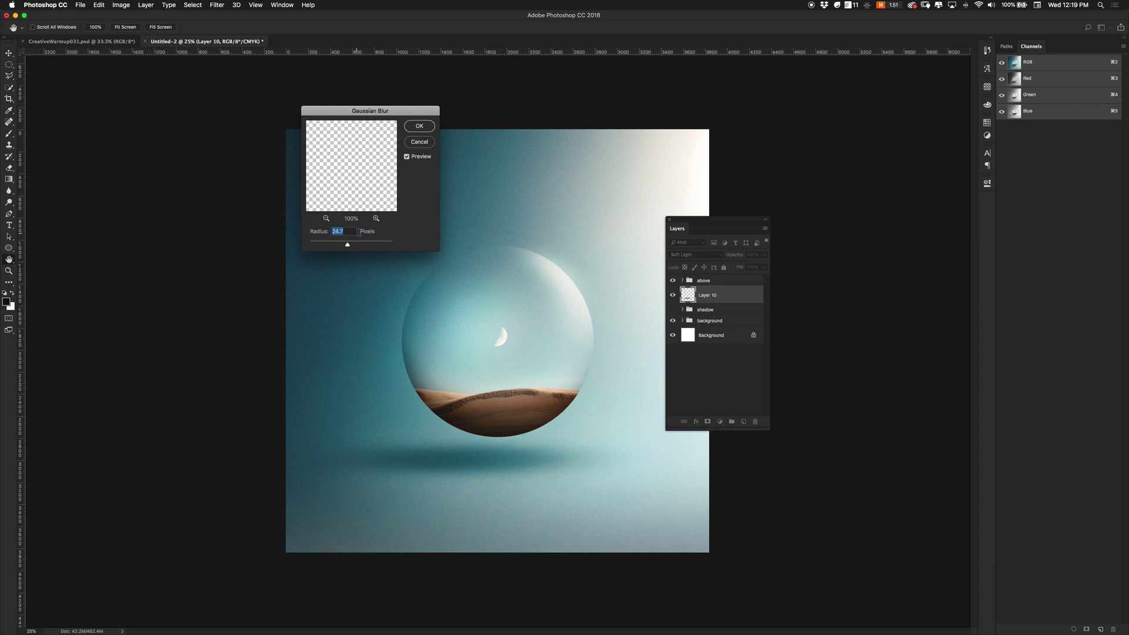
{"action": "left_click", "coordinate": [420, 127]}
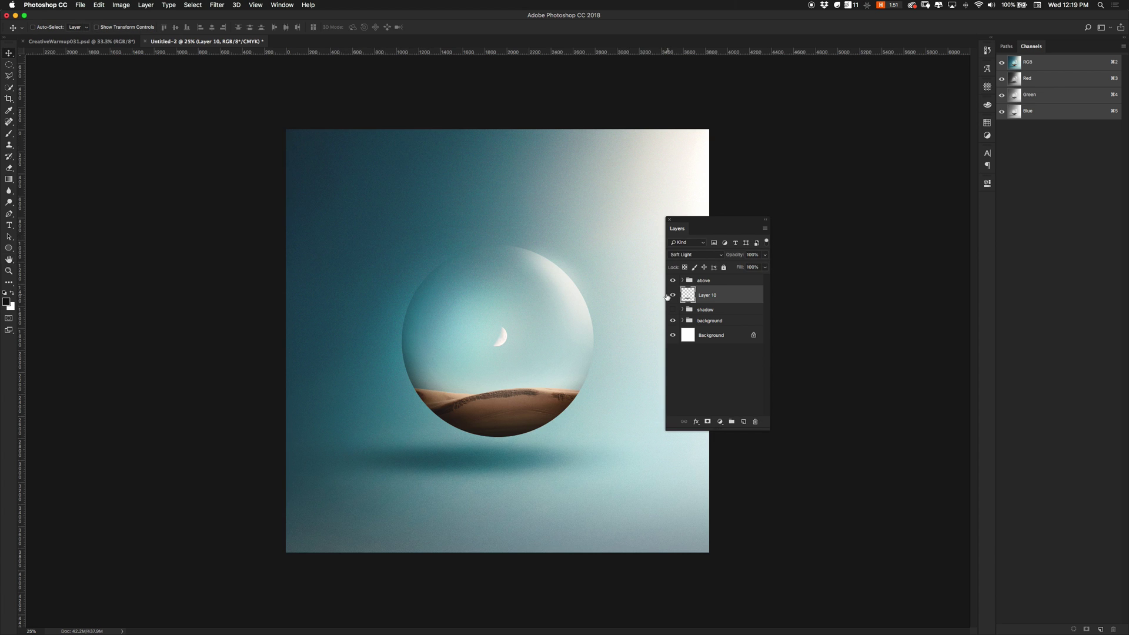
- Duplicate the shadow and scale the copy down and flatter around its centre
{"action": "key", "text": "super+j"}
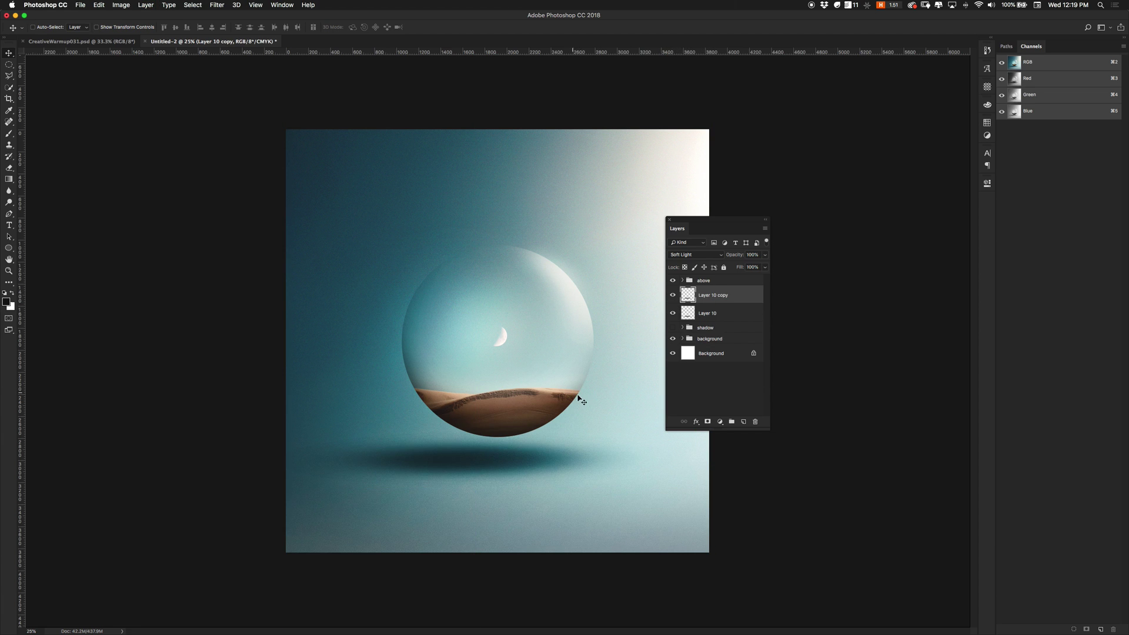
{"action": "key", "text": "super+t"}
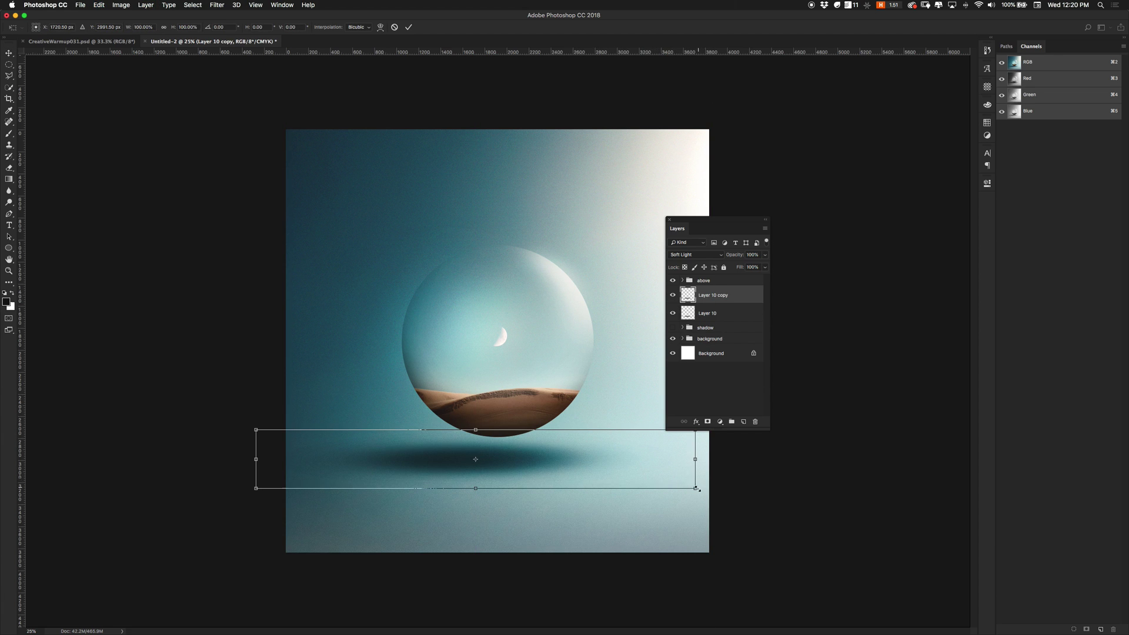
{"action": "left_click_drag", "start_coordinate": [697, 489], "coordinate": [575, 463]}
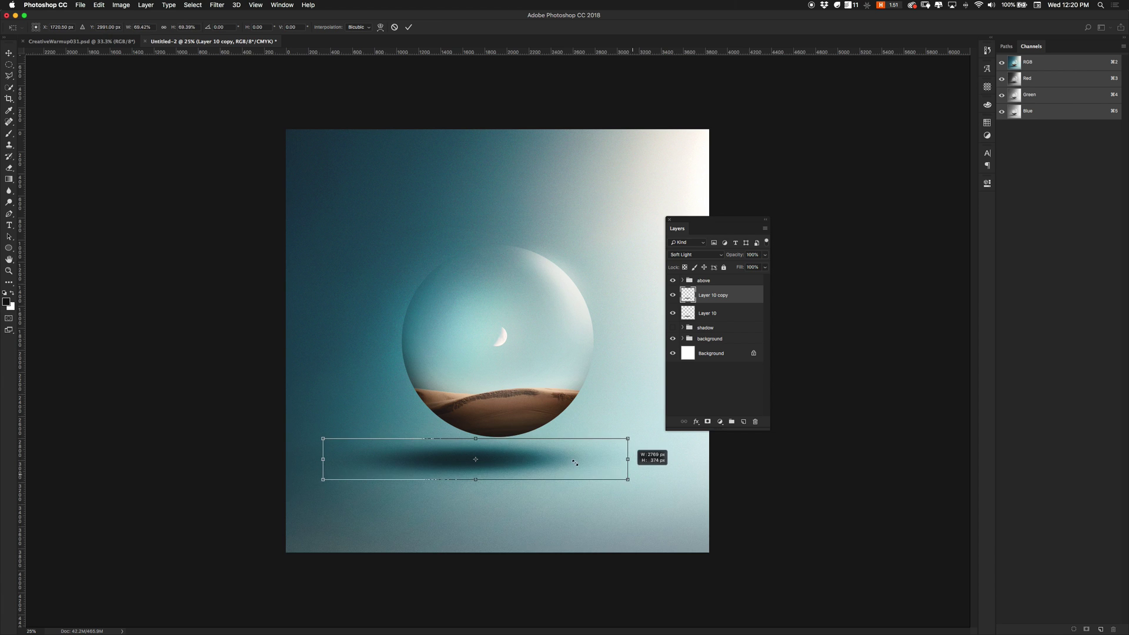
{"action": "left_click_drag", "start_coordinate": [476, 439], "coordinate": [509, 465]}
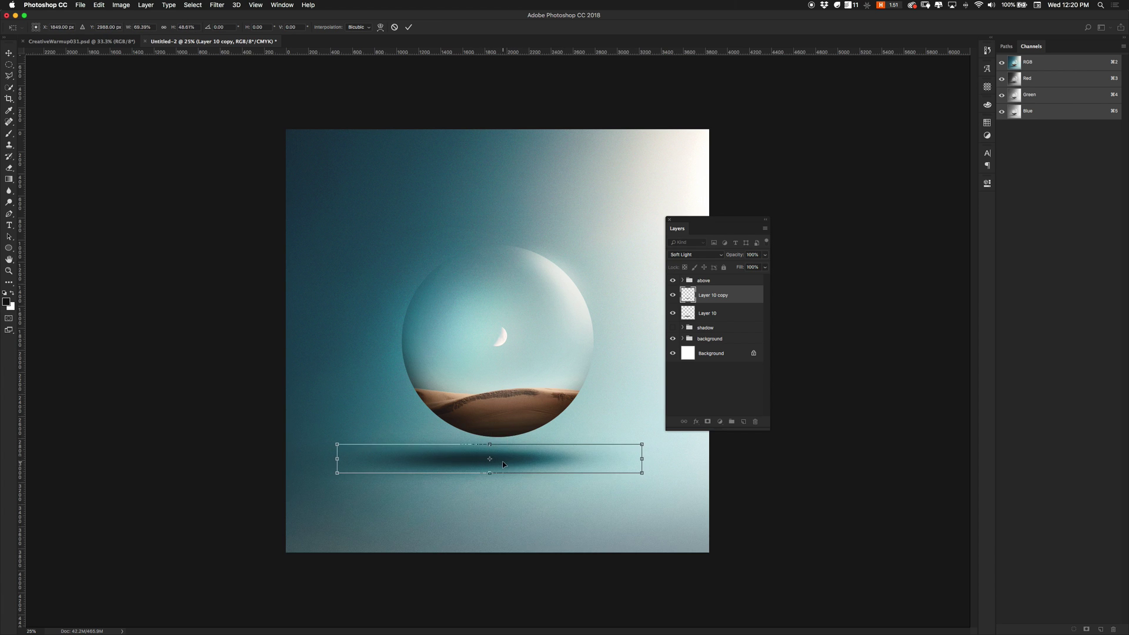
{"action": "key", "text": "Return"}
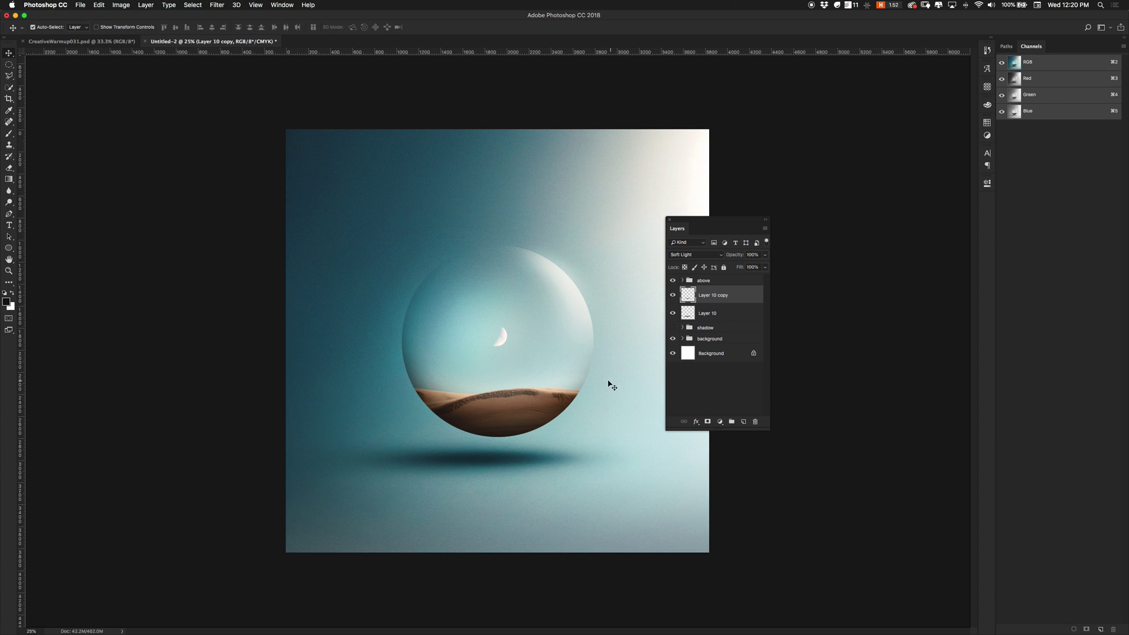
- Duplicate the copy again and make this second copy narrower and flatter still
{"action": "key", "text": "super+j"}
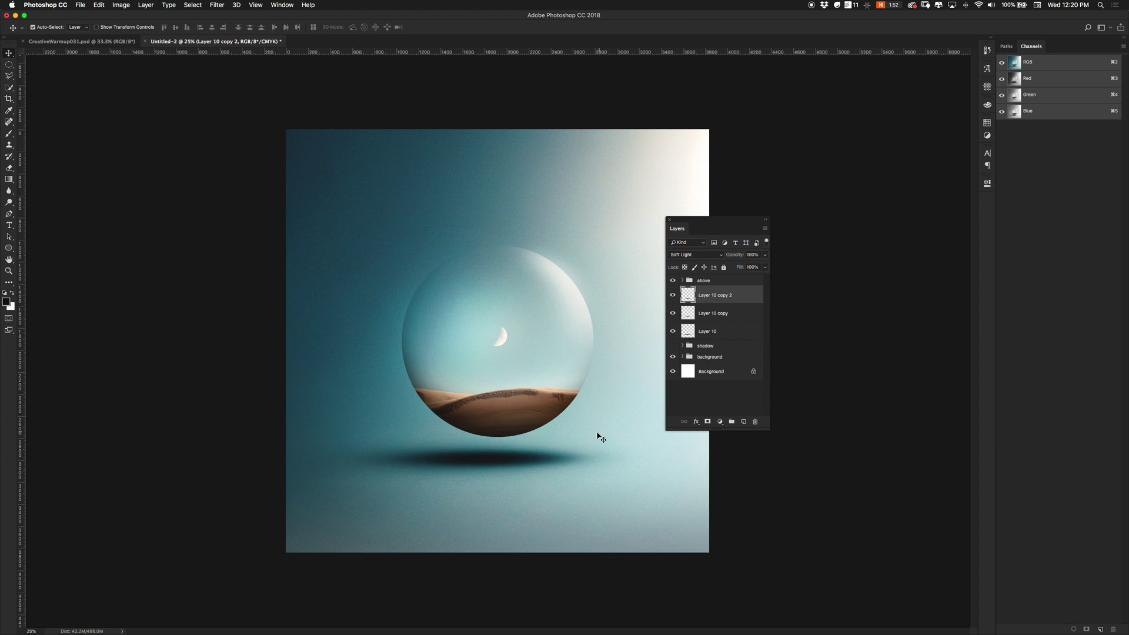
{"action": "key", "text": "super+t"}
{"action": "left_click_drag", "start_coordinate": [641, 458], "coordinate": [598, 458]}
{"action": "left_click_drag", "start_coordinate": [514, 457], "coordinate": [524, 458]}
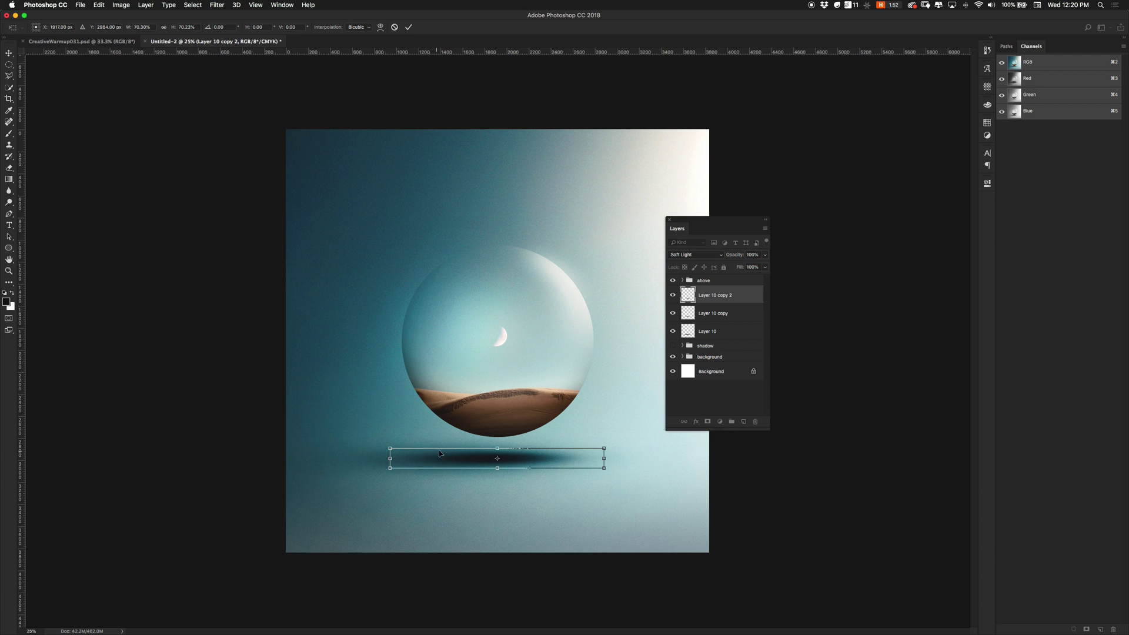
{"action": "left_click_drag", "start_coordinate": [499, 469], "coordinate": [498, 466]}
- Commit the second copy's transform, then lower Layer 10 copy's opacity to 51%
{"action": "key", "text": "Return"}
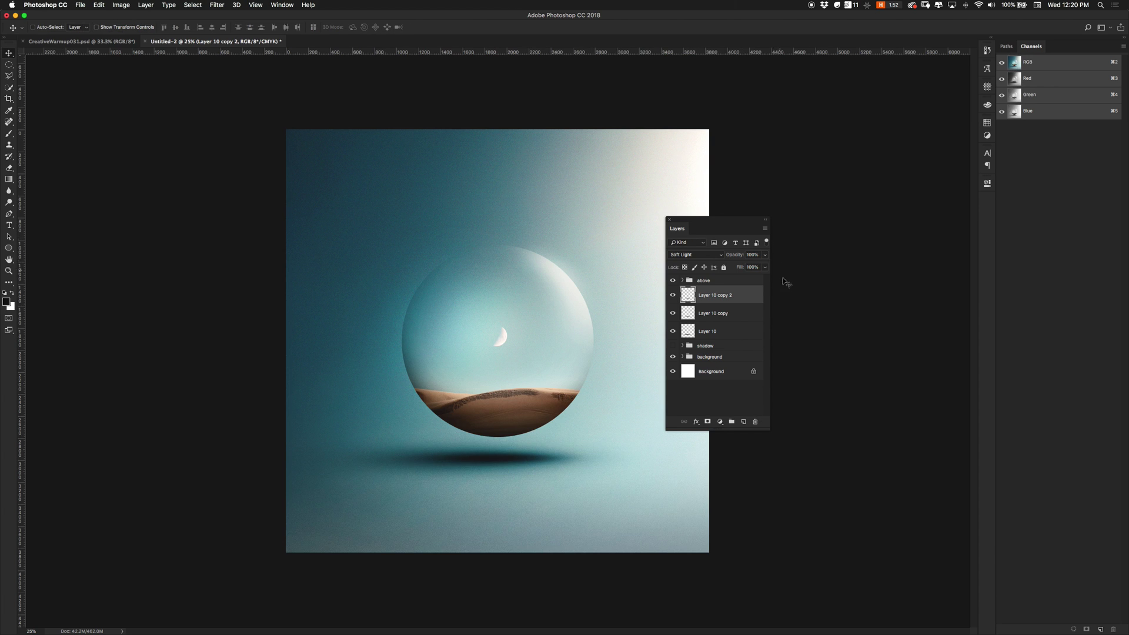
{"action": "left_click", "coordinate": [718, 315]}
{"action": "left_click", "coordinate": [673, 313]}
{"action": "left_click", "coordinate": [673, 313]}
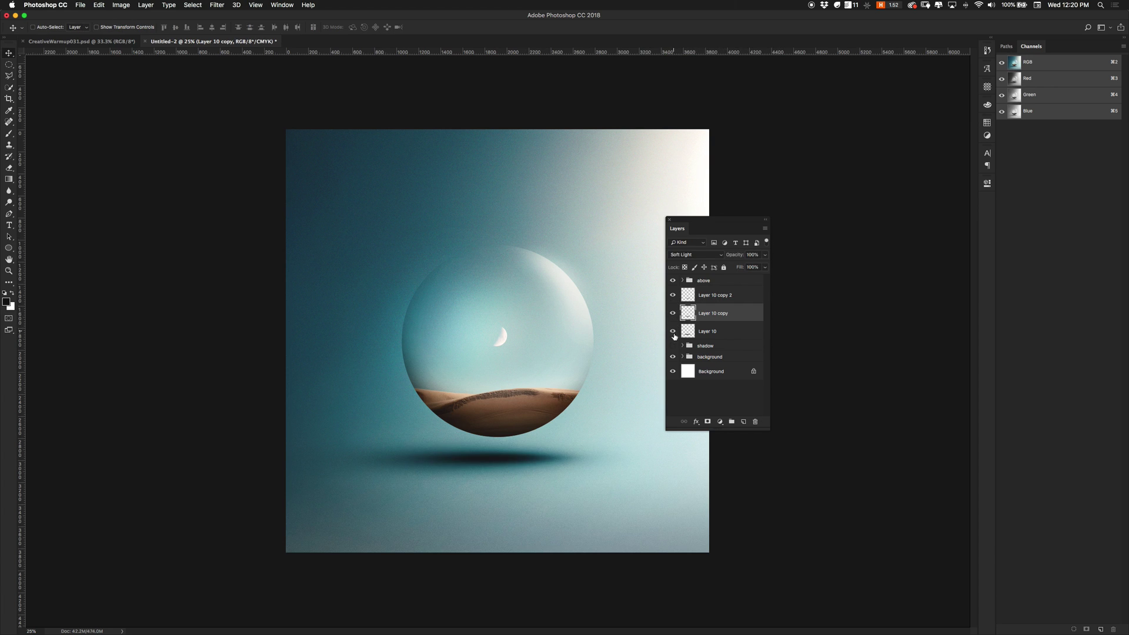
{"action": "left_click", "coordinate": [707, 333]}
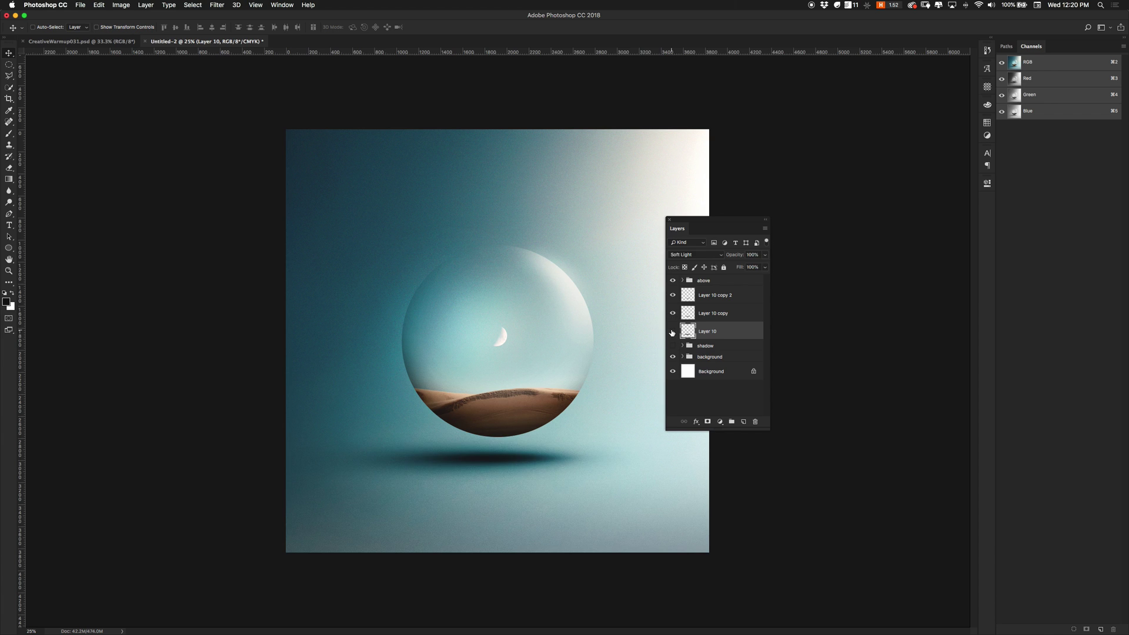
{"action": "left_click", "coordinate": [716, 316]}
{"action": "left_click", "coordinate": [765, 255]}
{"action": "left_click_drag", "start_coordinate": [767, 267], "coordinate": [745, 268]}
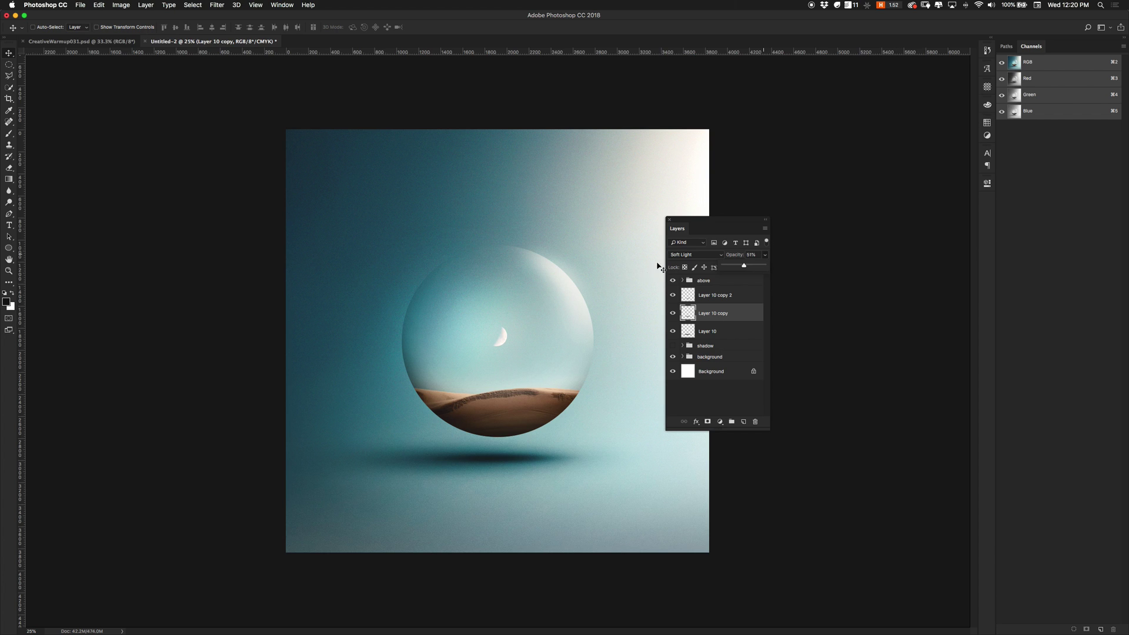
{"action": "left_click", "coordinate": [542, 499]}
{"action": "left_click", "coordinate": [719, 300], "text": "shift"}
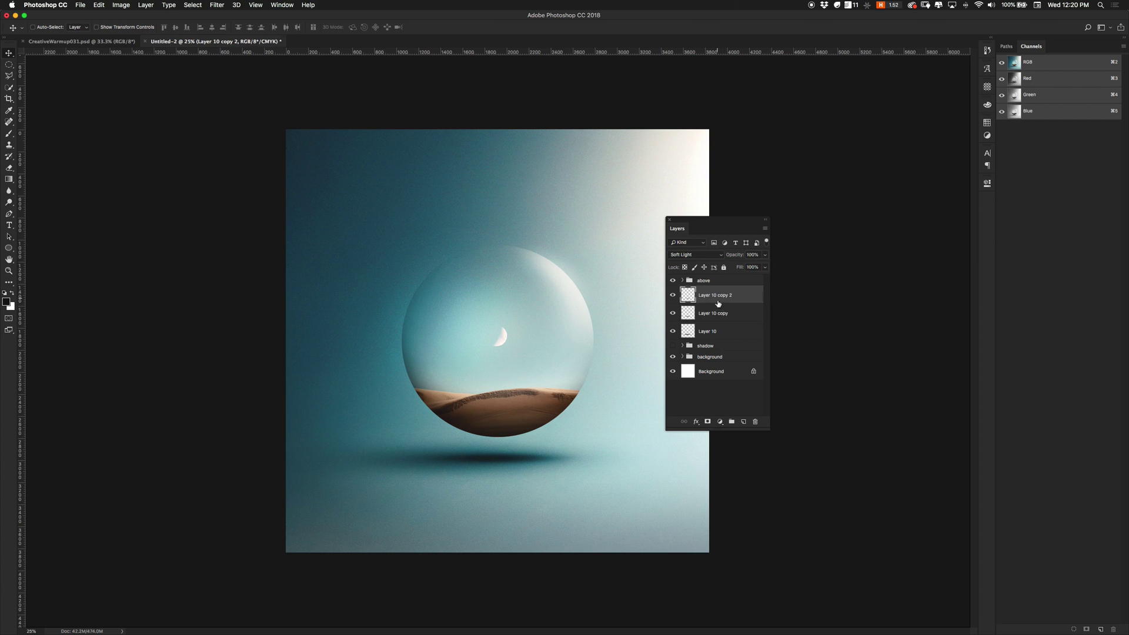
- Group the three shadow layers into Group 1, add a mask, and paint part of it out in black
{"action": "left_click", "coordinate": [718, 334], "text": "shift"}
{"action": "key", "text": "super+g"}
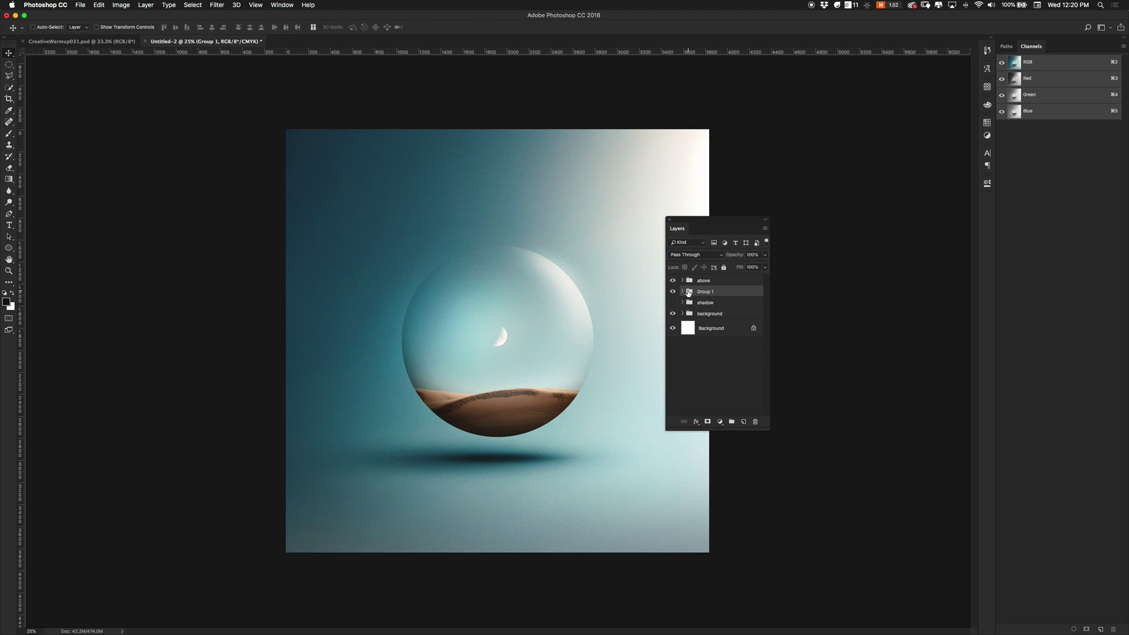
{"action": "left_click", "coordinate": [683, 292]}
{"action": "left_click", "coordinate": [708, 422]}
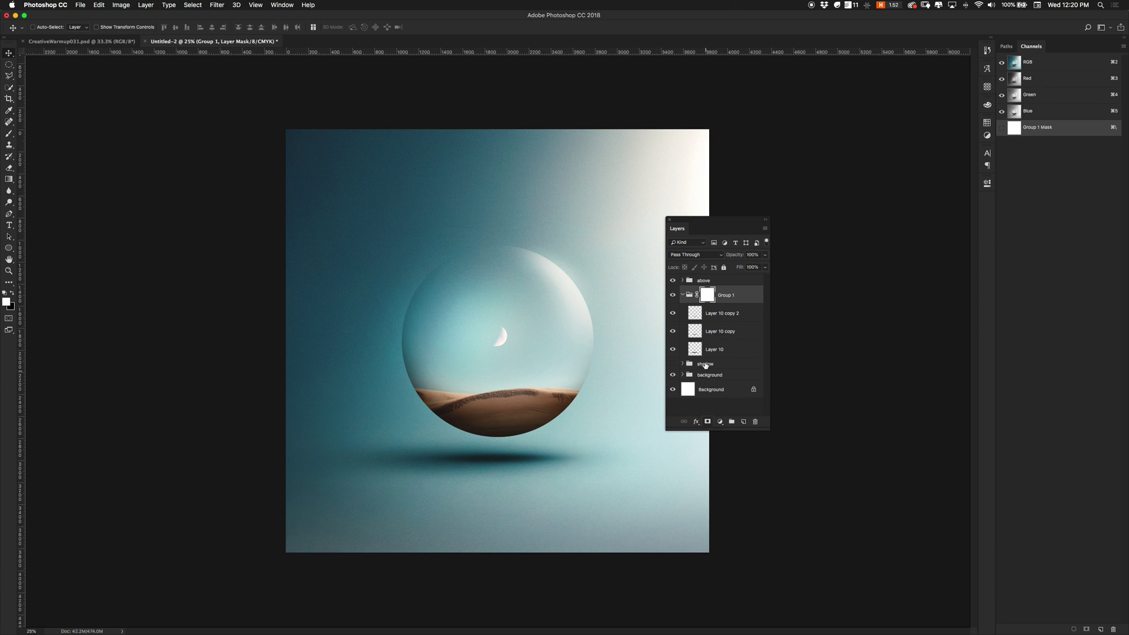
{"action": "key", "text": "b"}
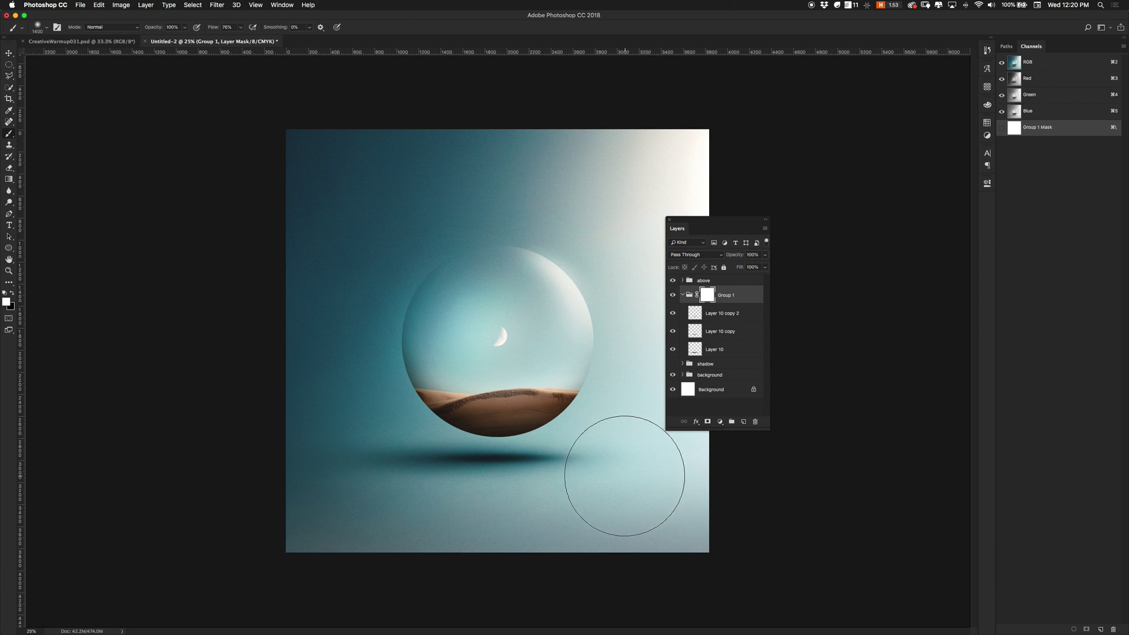
{"action": "left_click", "coordinate": [11, 296]}
{"action": "left_click", "coordinate": [605, 471]}
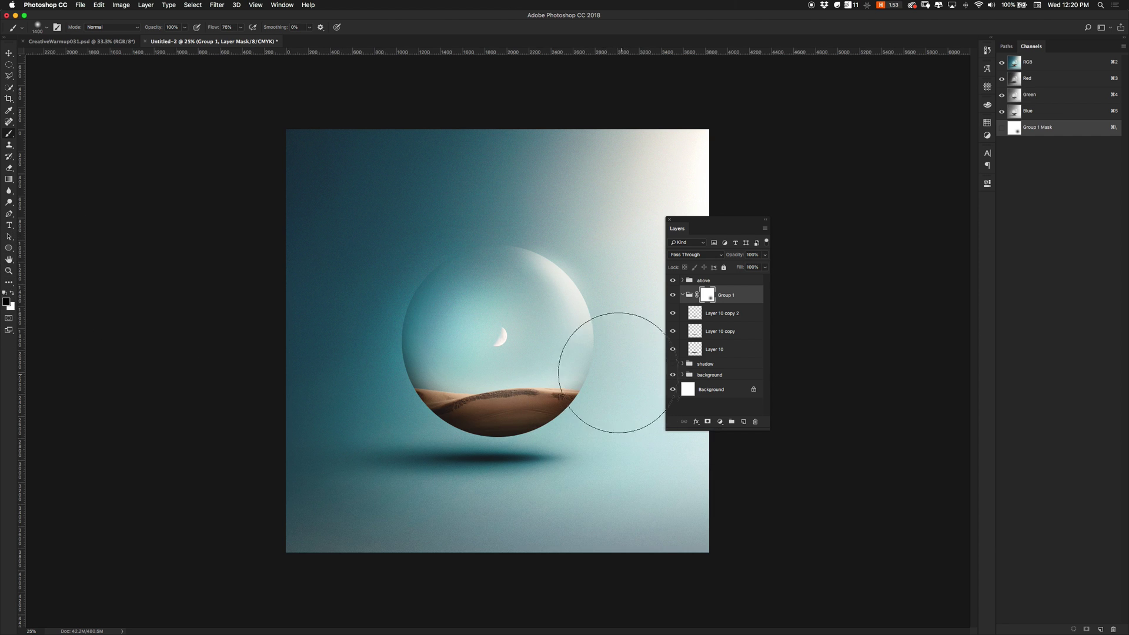
{"action": "key", "text": "bracketleft"}
{"action": "key", "text": "bracketleft"}
{"action": "key", "text": "bracketleft"}
- Stretch Layer 10's widest shadow further to the left with Free Transform
{"action": "left_click", "coordinate": [721, 316]}
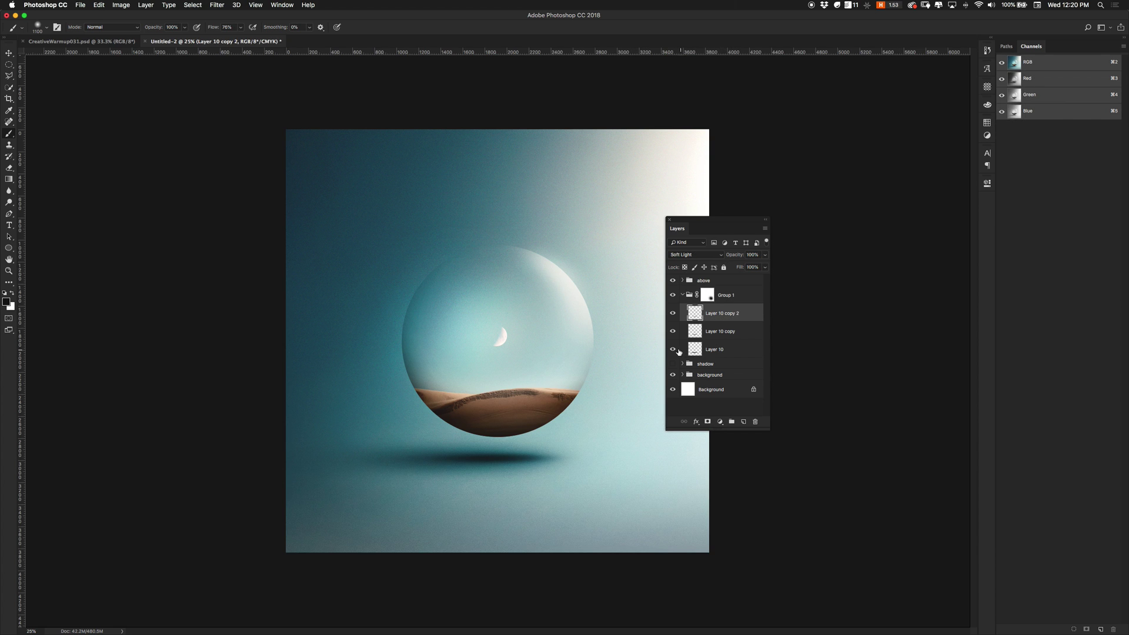
{"action": "left_click", "coordinate": [717, 353]}
{"action": "key", "text": "super+t"}
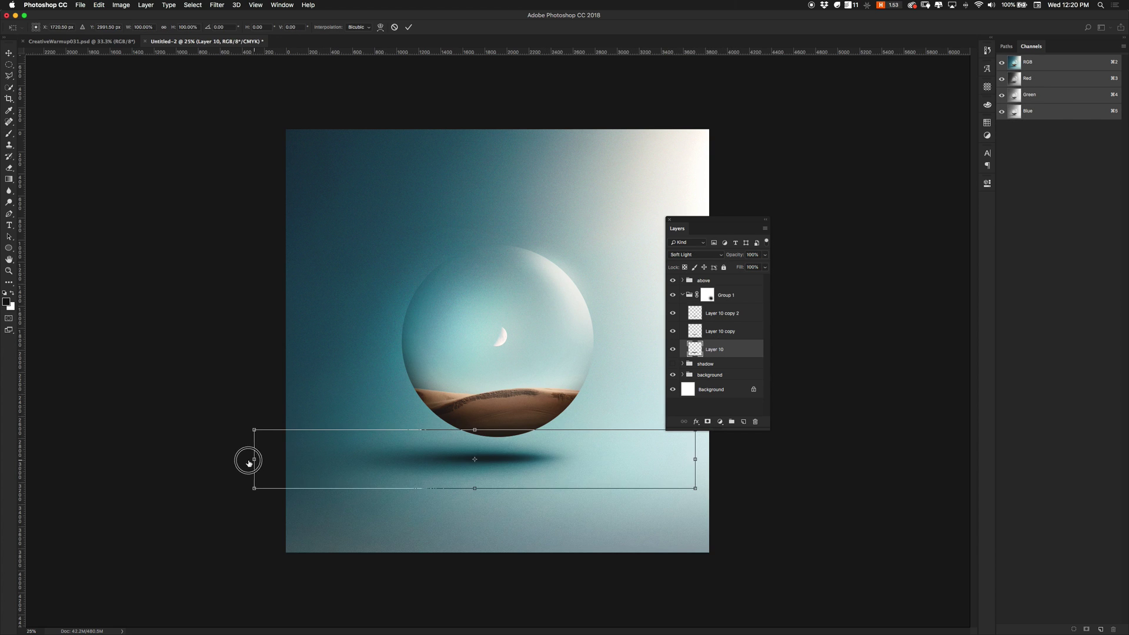
{"action": "left_click_drag", "start_coordinate": [248, 463], "coordinate": [229, 461]}
{"action": "key", "text": "Return"}
- Return to the brush and toggle Layer 10 copy's visibility to compare the shadow
{"action": "key", "text": "b"}
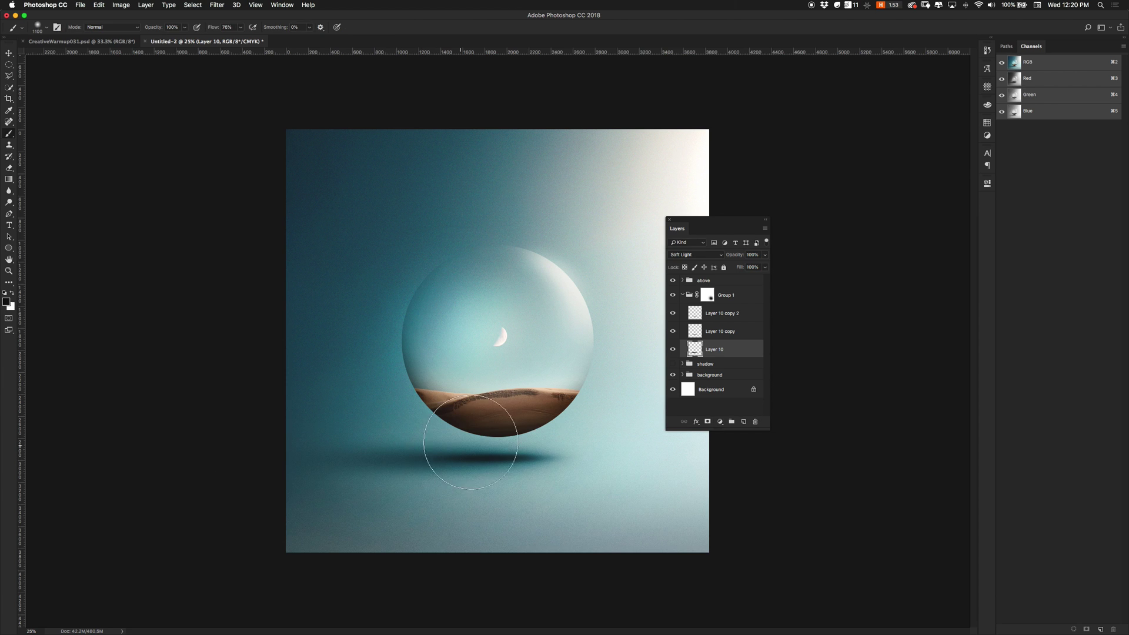
{"action": "left_click", "coordinate": [726, 330]}
{"action": "left_click", "coordinate": [674, 333]}
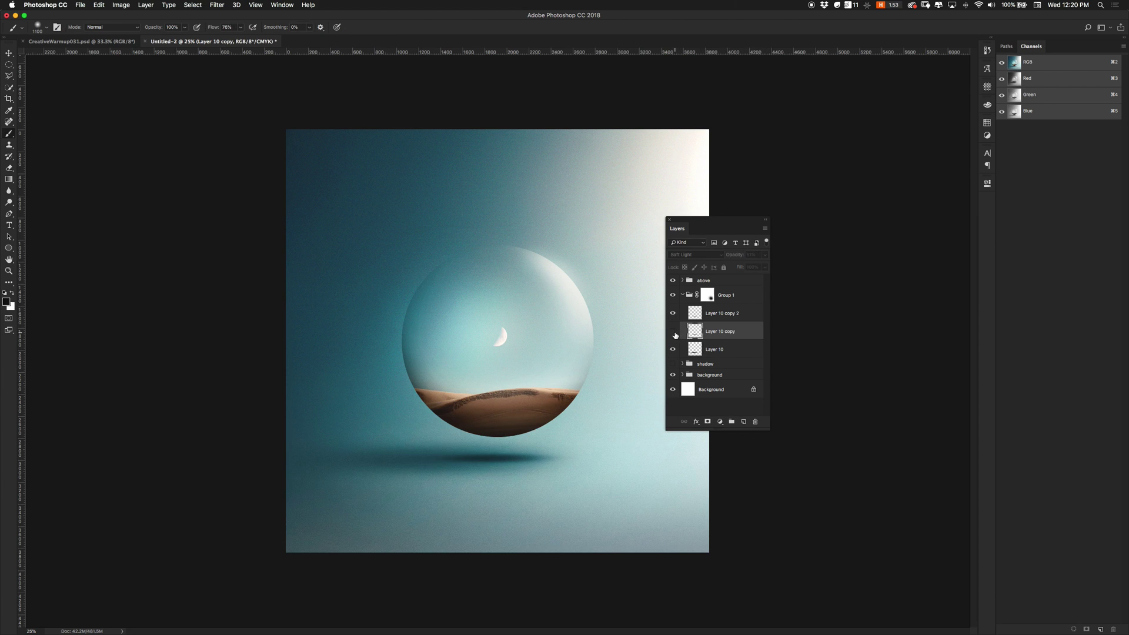
{"action": "left_click", "coordinate": [673, 332]}
{"action": "left_click", "coordinate": [724, 313]}
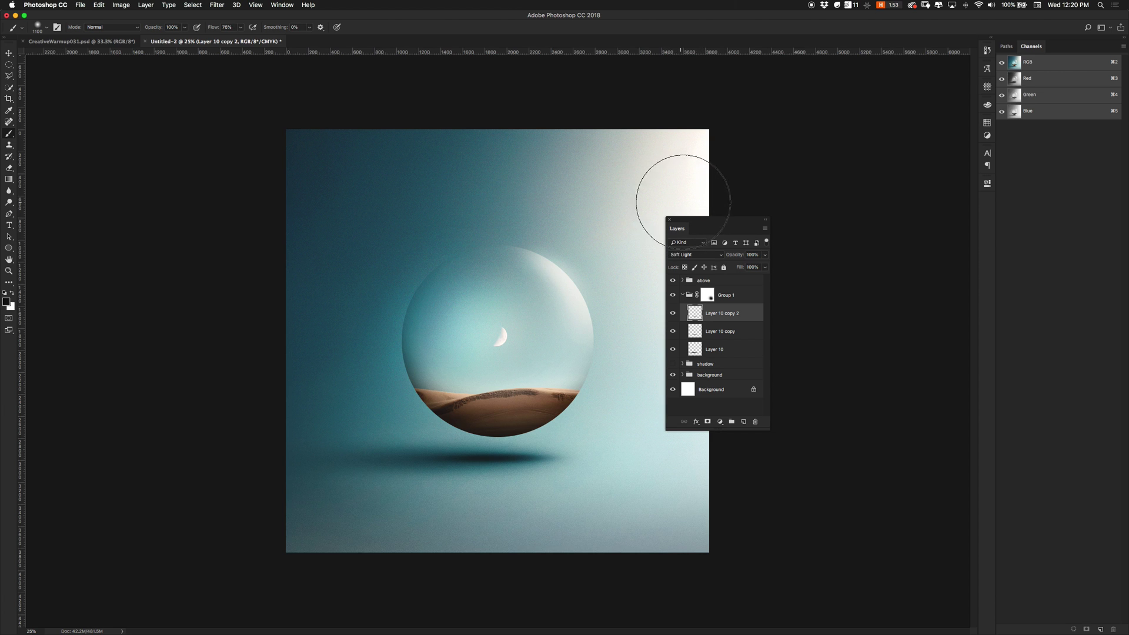
{"action": "left_click", "coordinate": [122, 44]}
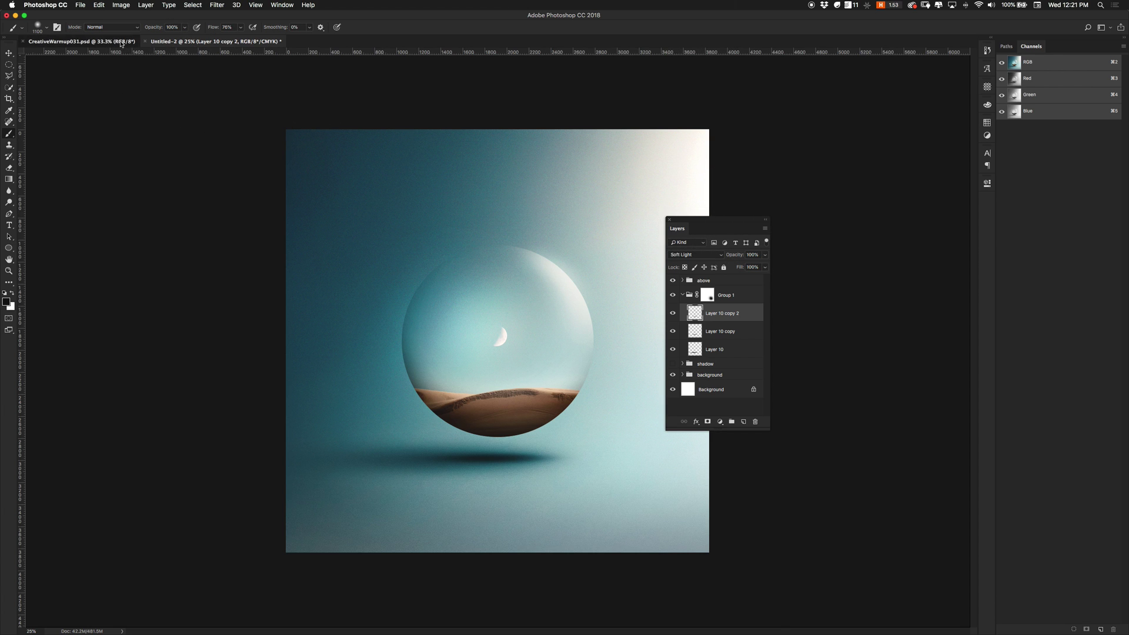
{"action": "left_click", "coordinate": [241, 41]}
{"action": "left_click_drag", "start_coordinate": [712, 222], "coordinate": [702, 221]}
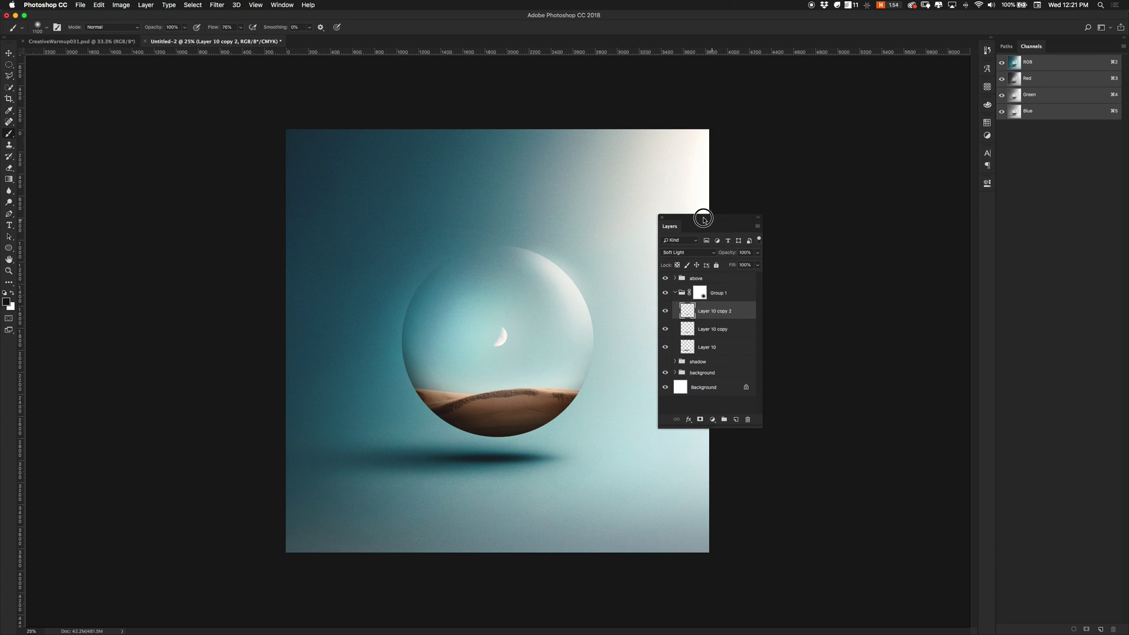